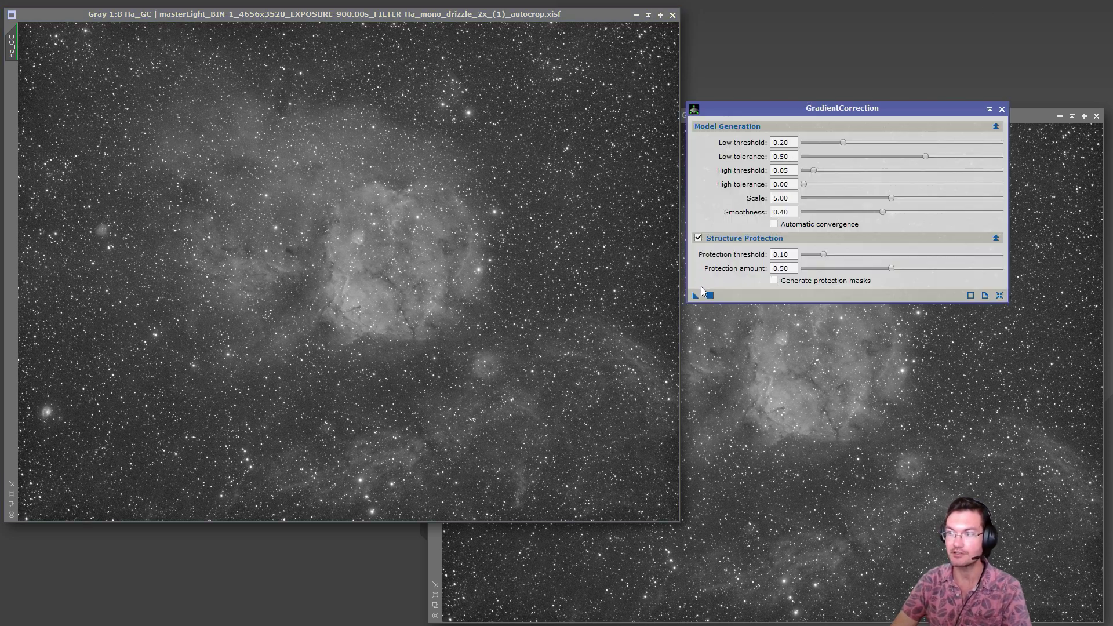
- Apply the tuned GradientCorrection instance to the Ha_GC image, then close the tool
drag(695, 297, 511, 287)
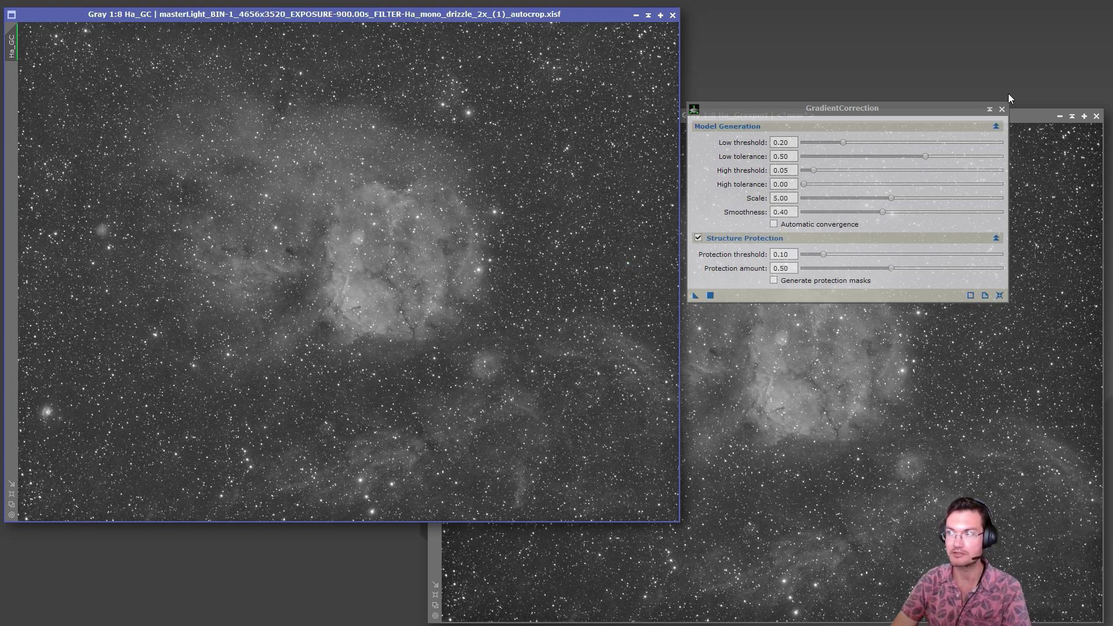
click(1002, 109)
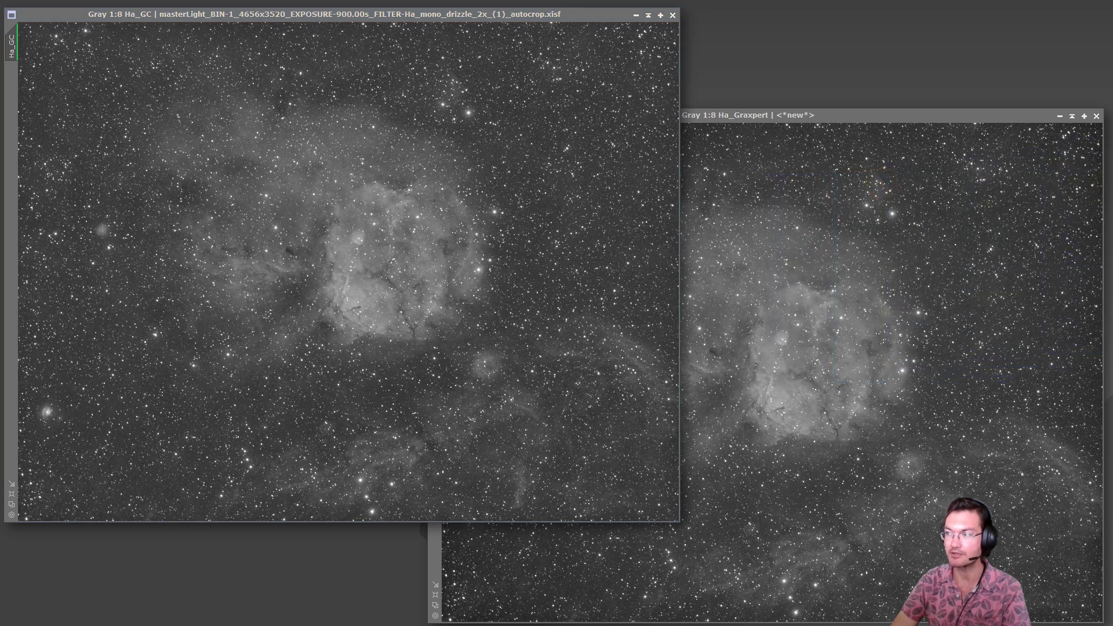
- Align the Ha_Graxpert and Ha_GC windows exactly on top of each other
click(983, 364)
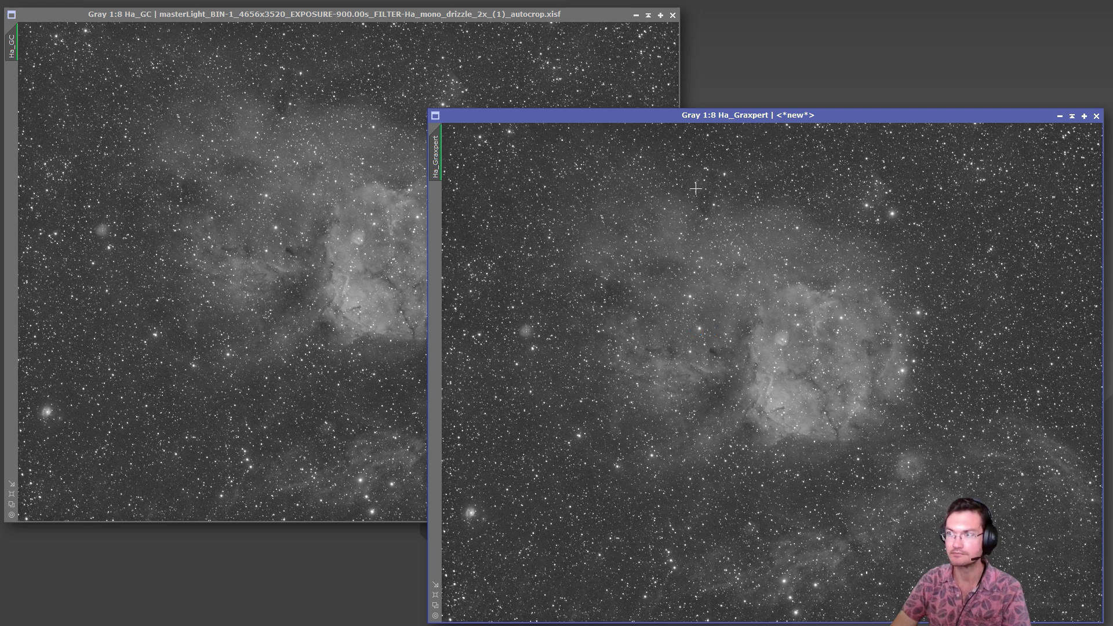
drag(705, 120, 555, 72)
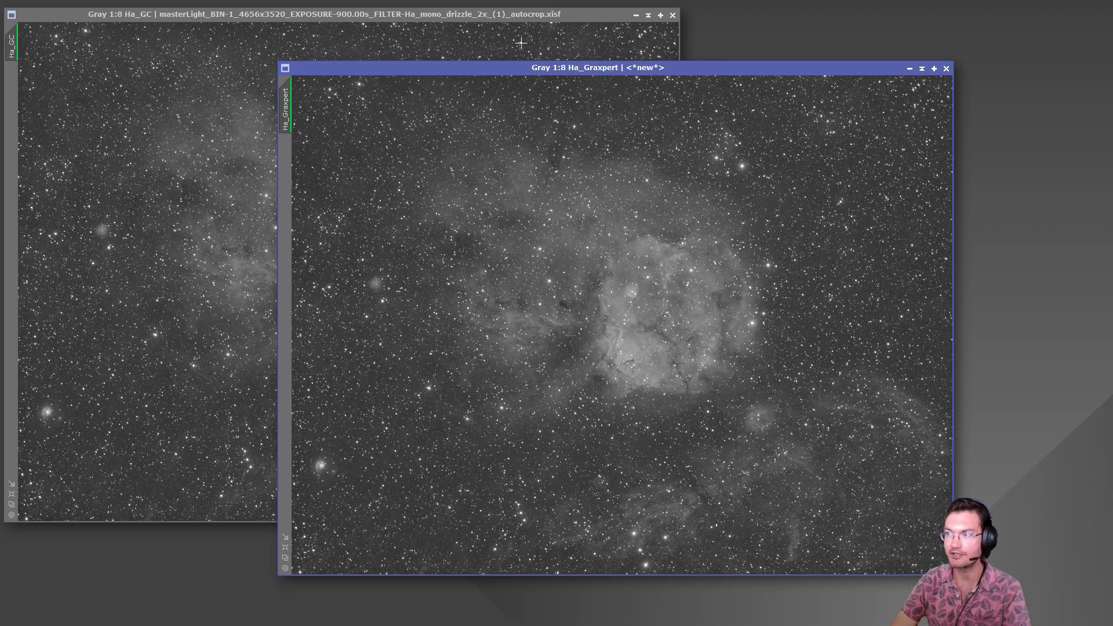
drag(480, 12, 757, 67)
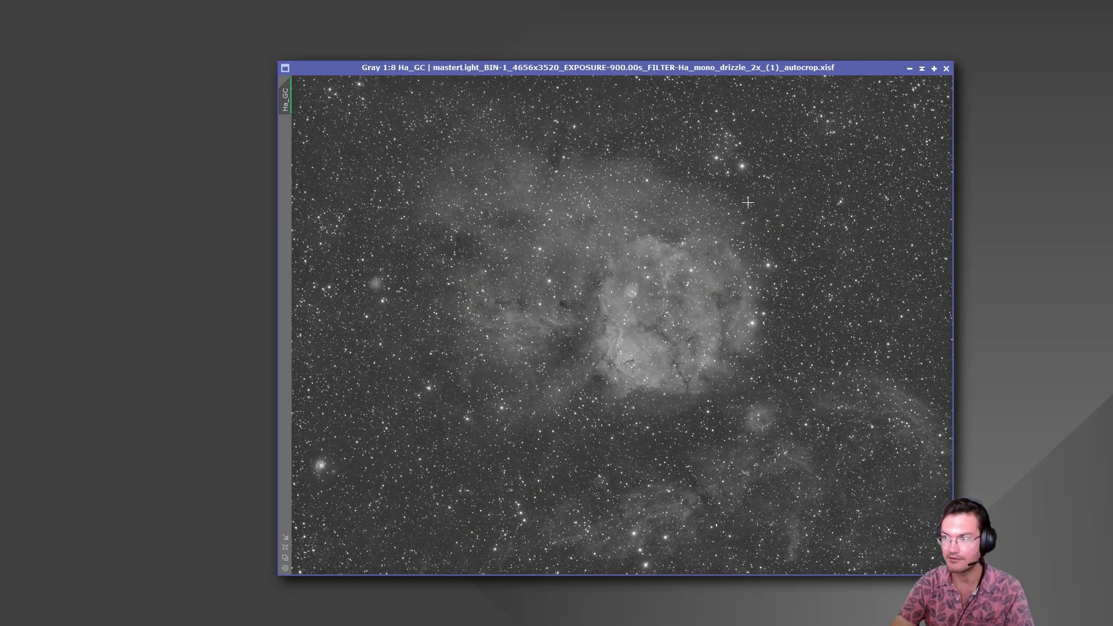
- Flip between Ha_Graxpert and Ha_GC with Ctrl+PageDown to compare the two corrections
key(ctrl+Page_Down)
key(ctrl+Page_Down)
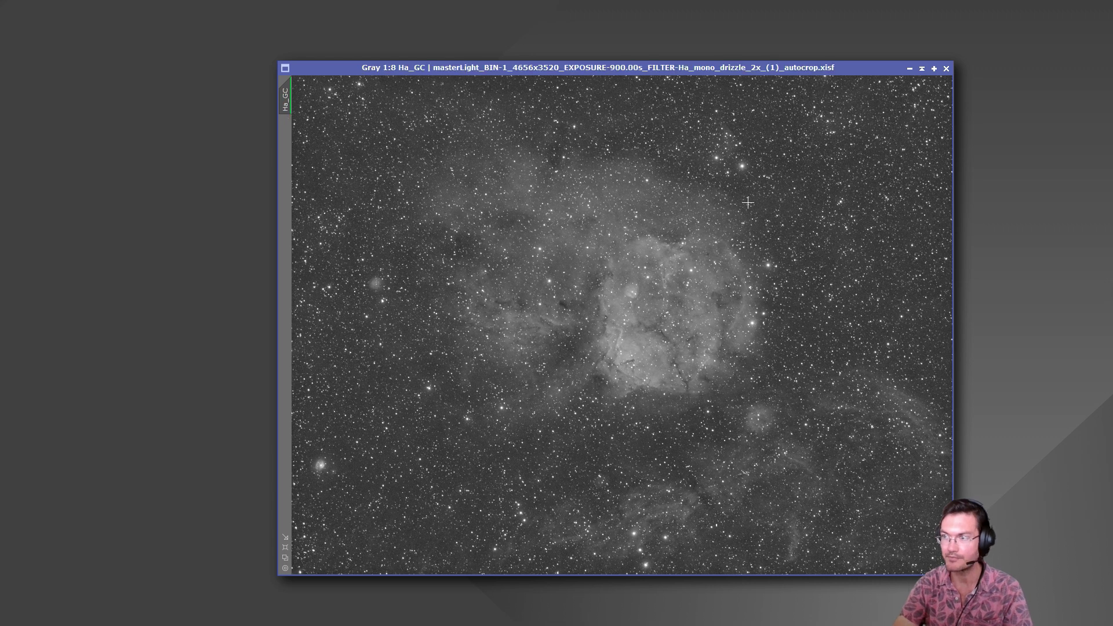
key(ctrl+Page_Down)
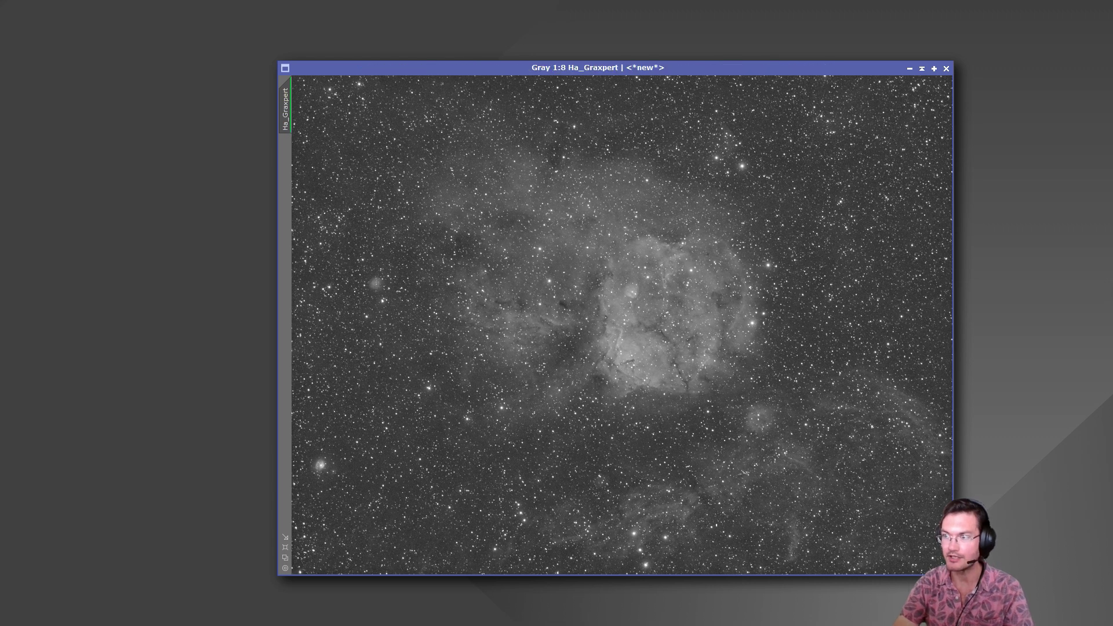
key(ctrl+Page_Down)
key(ctrl+Page_Down)
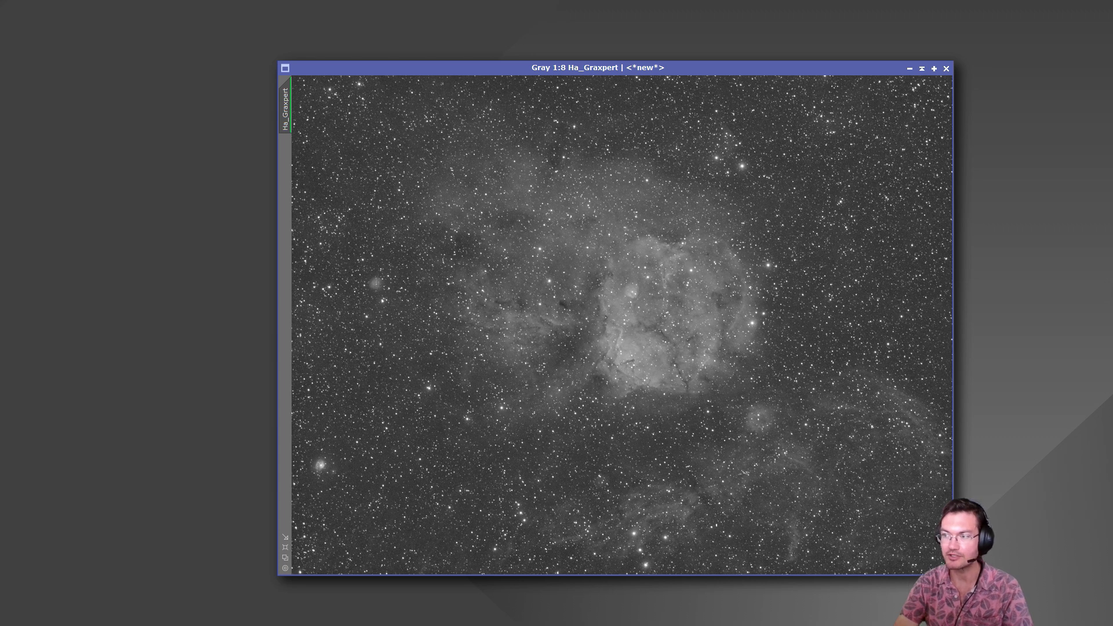
key(ctrl+Page_Down)
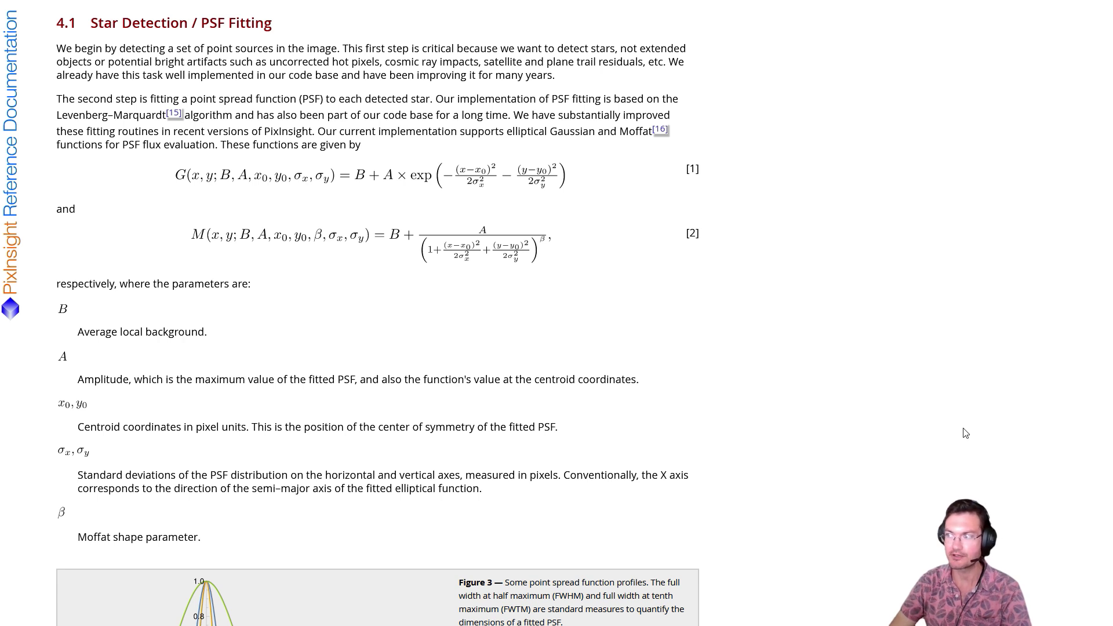
scroll(965, 433, up, 5)
scroll(965, 433, down, 6)
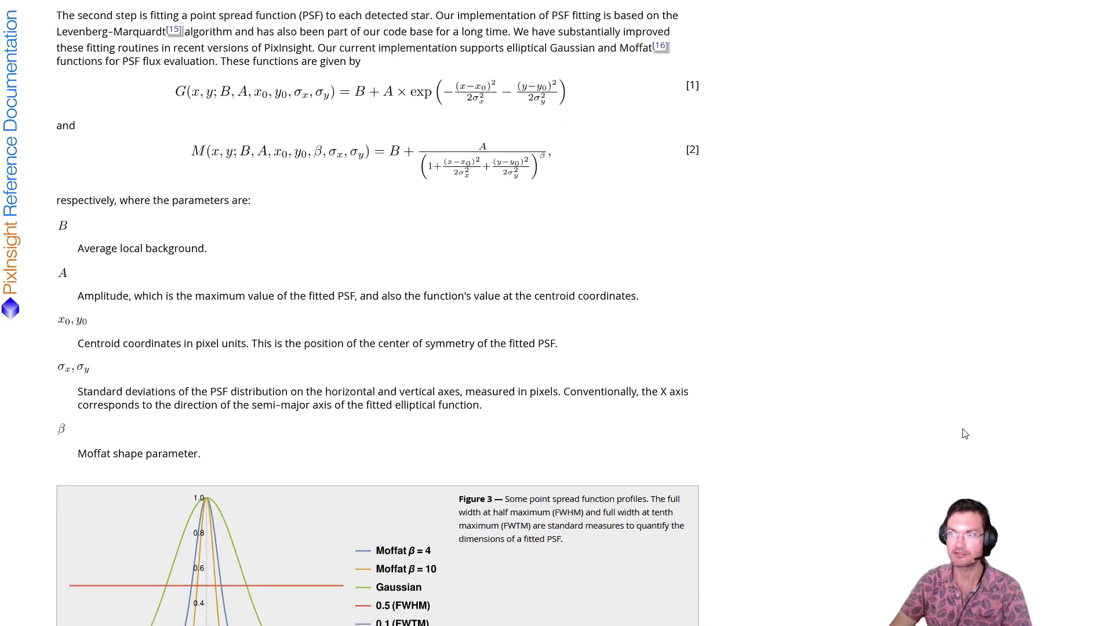
scroll(965, 433, down, 12)
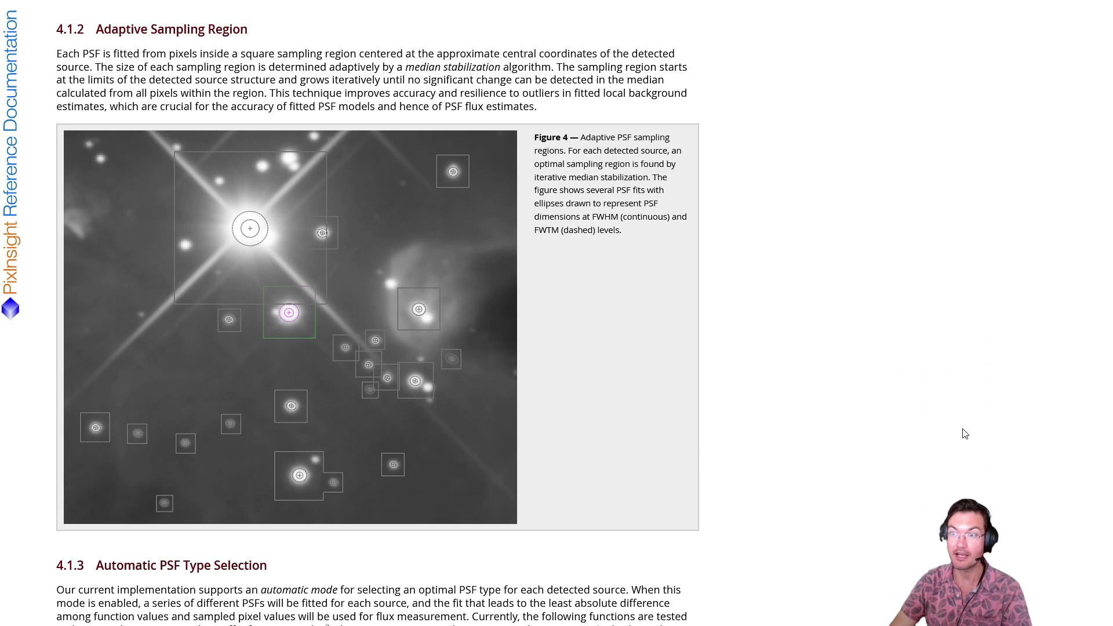
scroll(965, 433, down, 20)
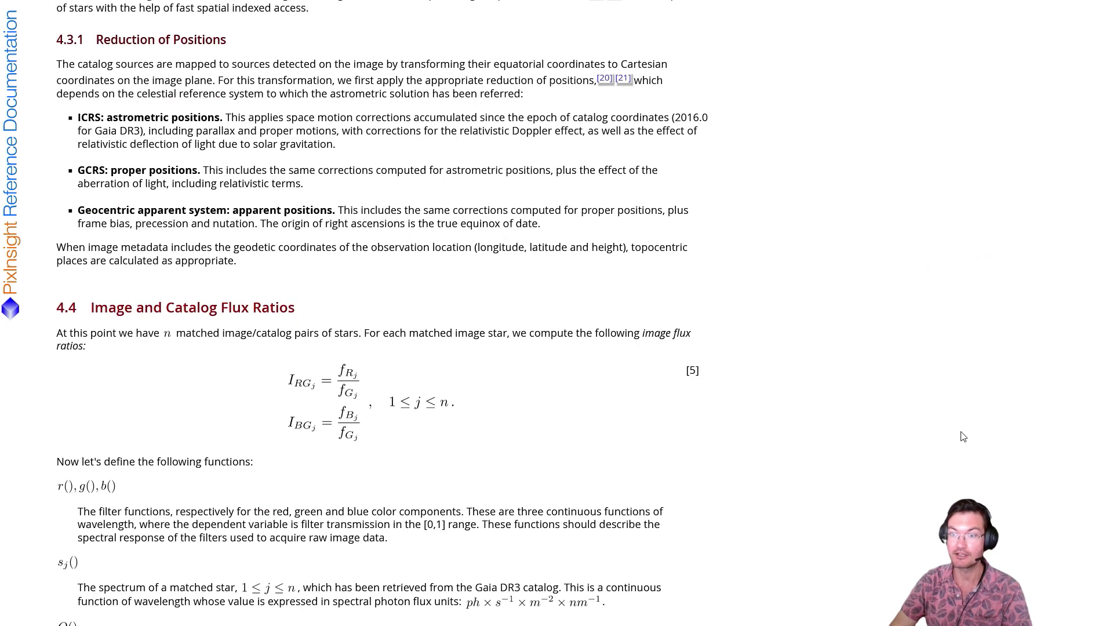
scroll(963, 436, down, 17)
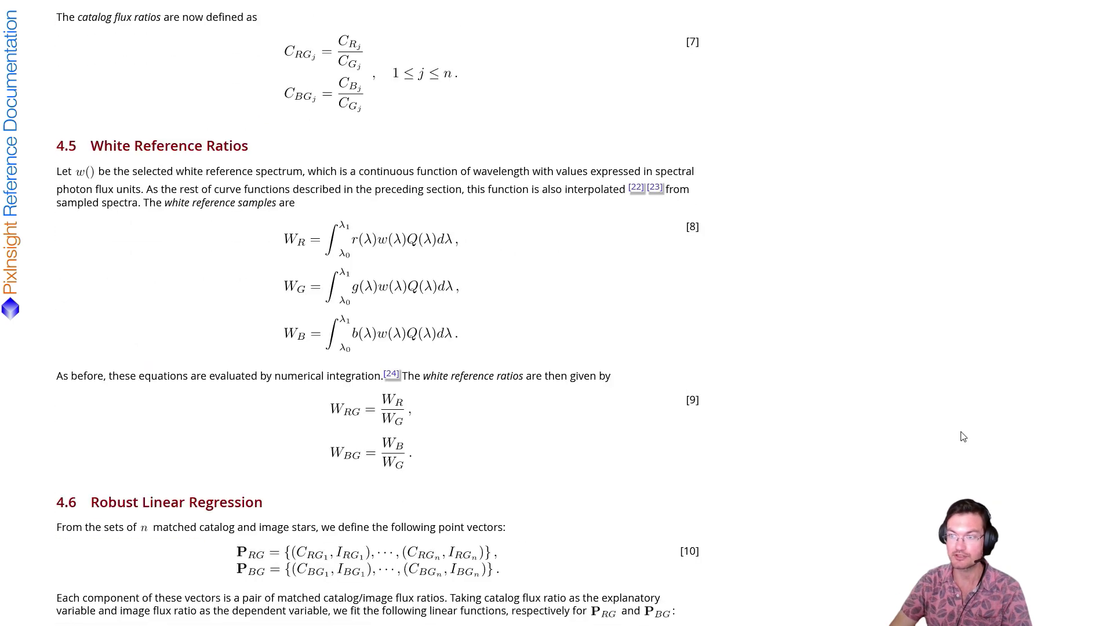
scroll(963, 436, down, 14)
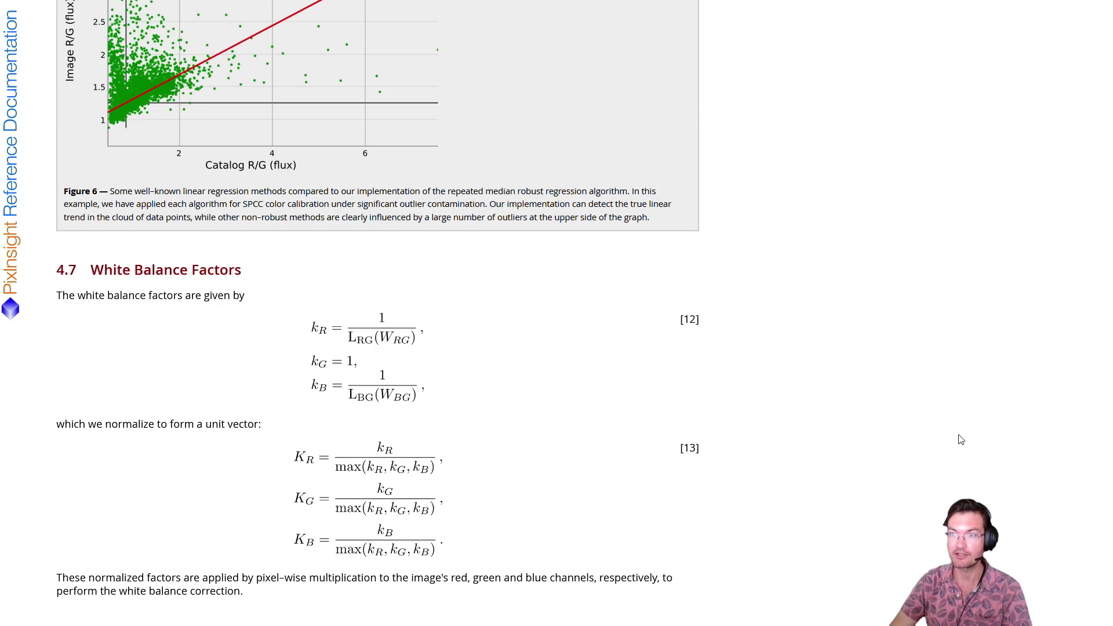
scroll(961, 439, down, 14)
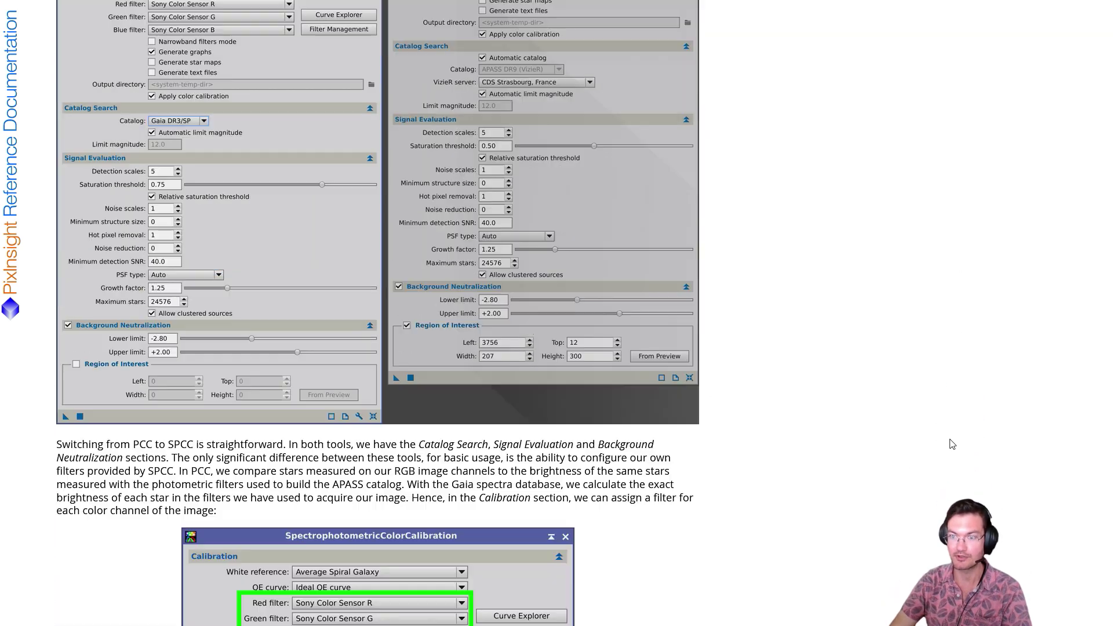
scroll(949, 443, down, 10)
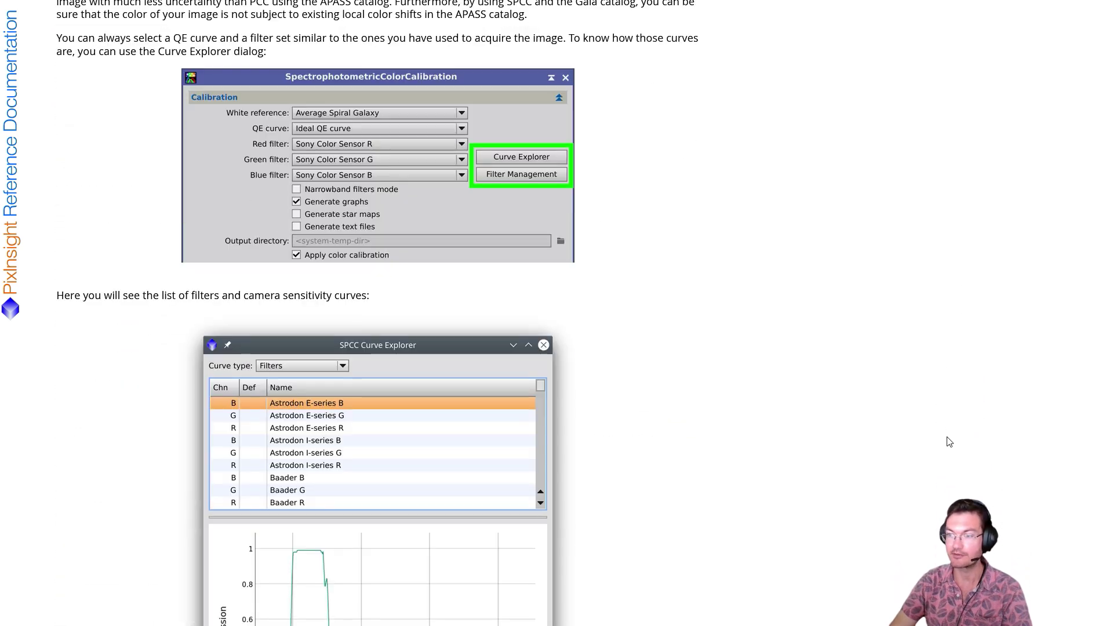
scroll(950, 443, down, 10)
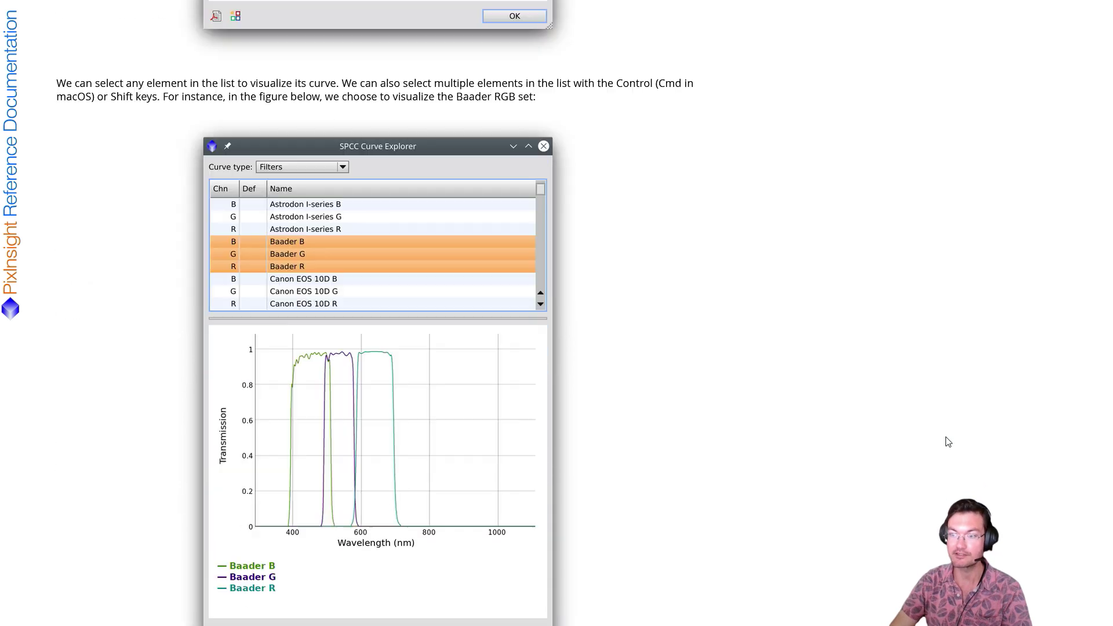
scroll(949, 443, down, 20)
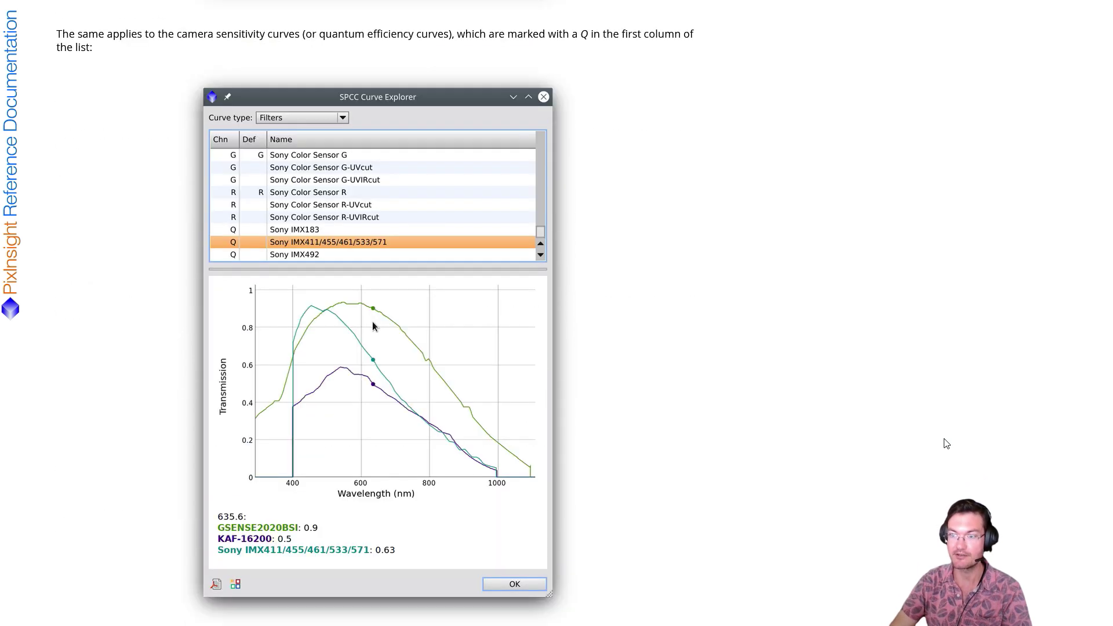
scroll(944, 442, down, 20)
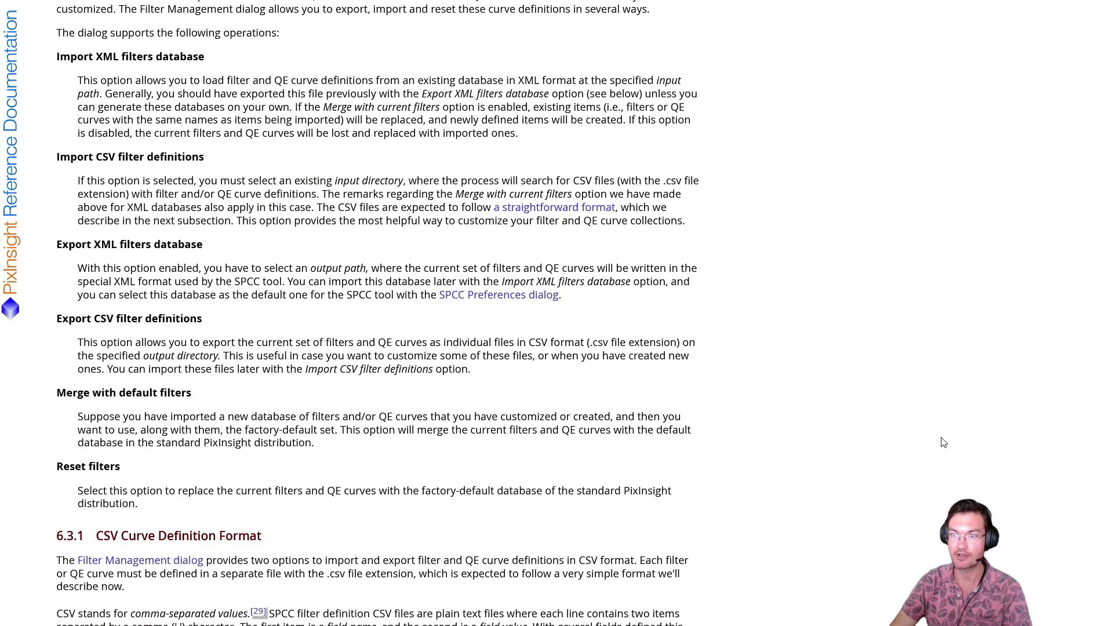
scroll(944, 442, down, 20)
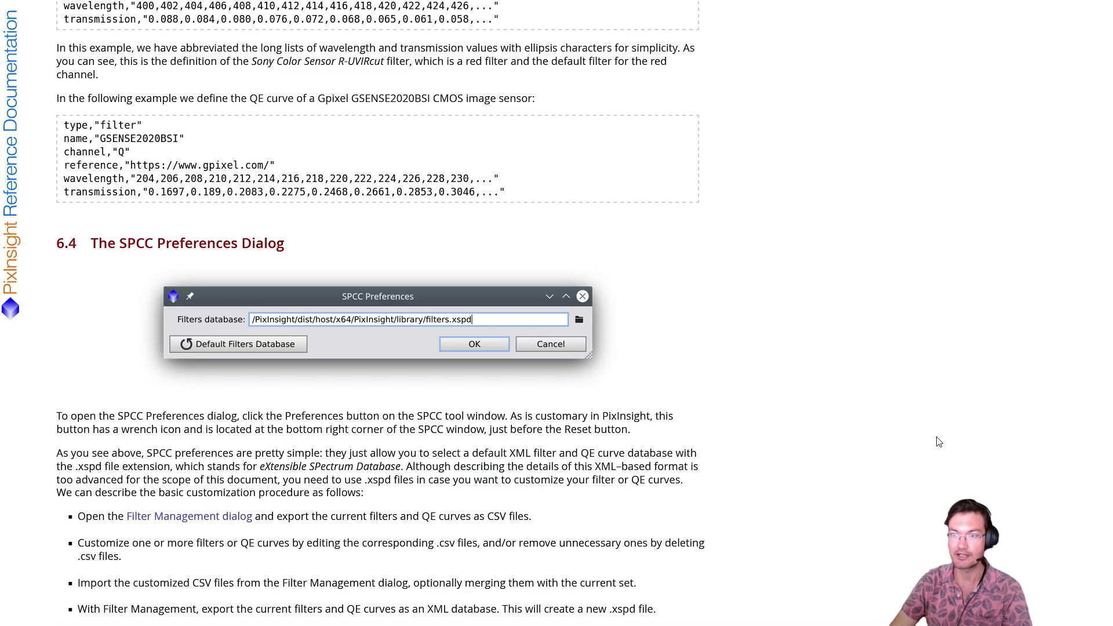
scroll(940, 443, down, 20)
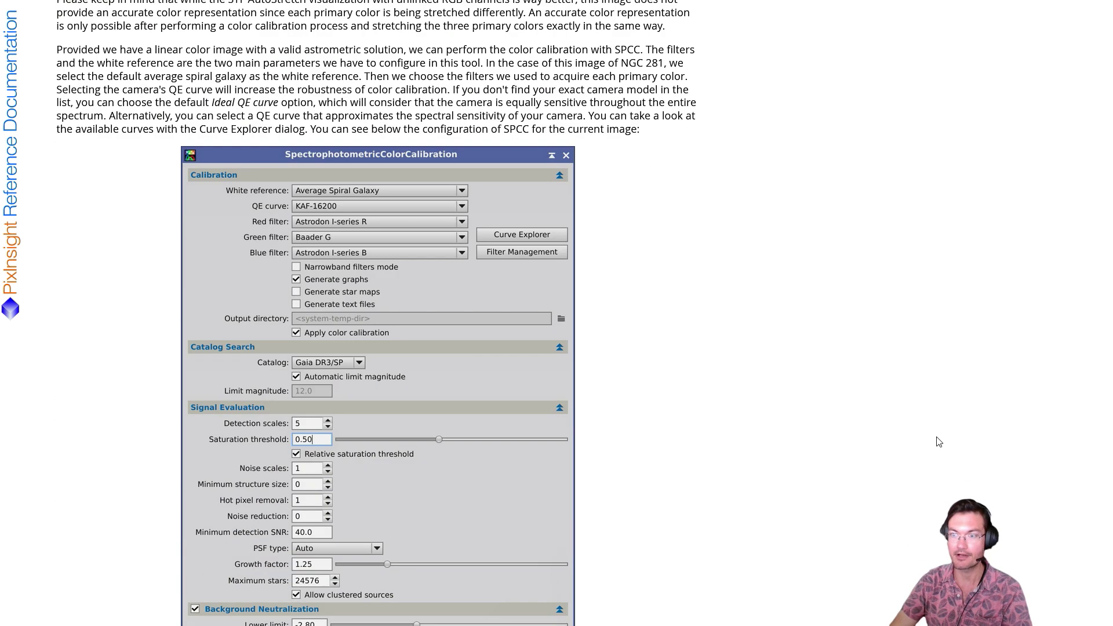
- Scroll through the GradientCorrection reference's Parameters and Usage sections
scroll(935, 445, up, 3)
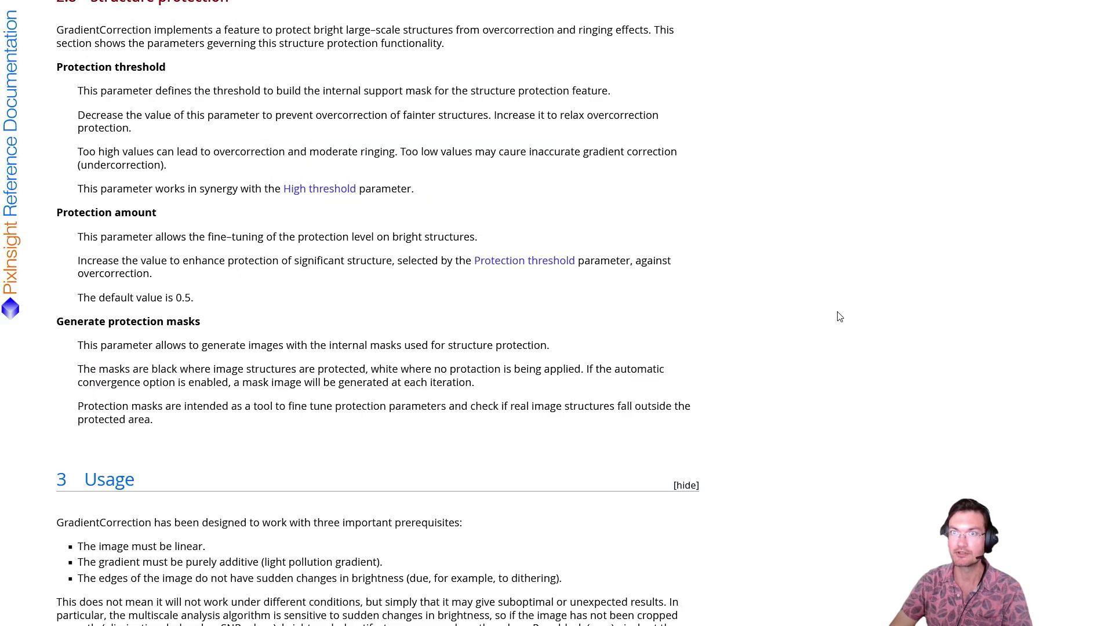
scroll(890, 316, up, 20)
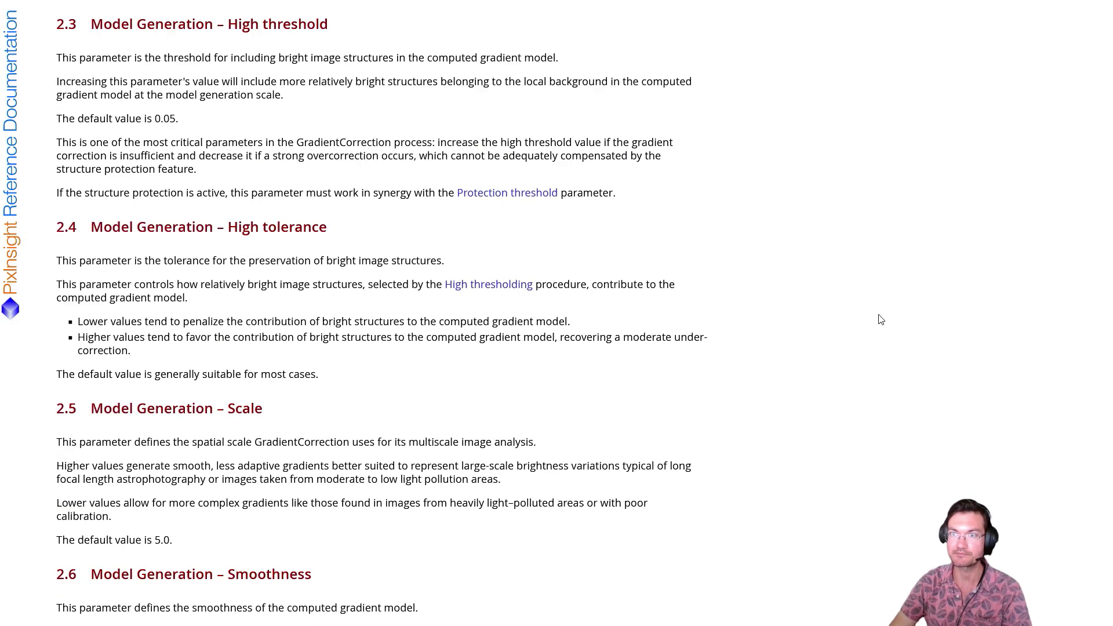
scroll(840, 307, up, 20)
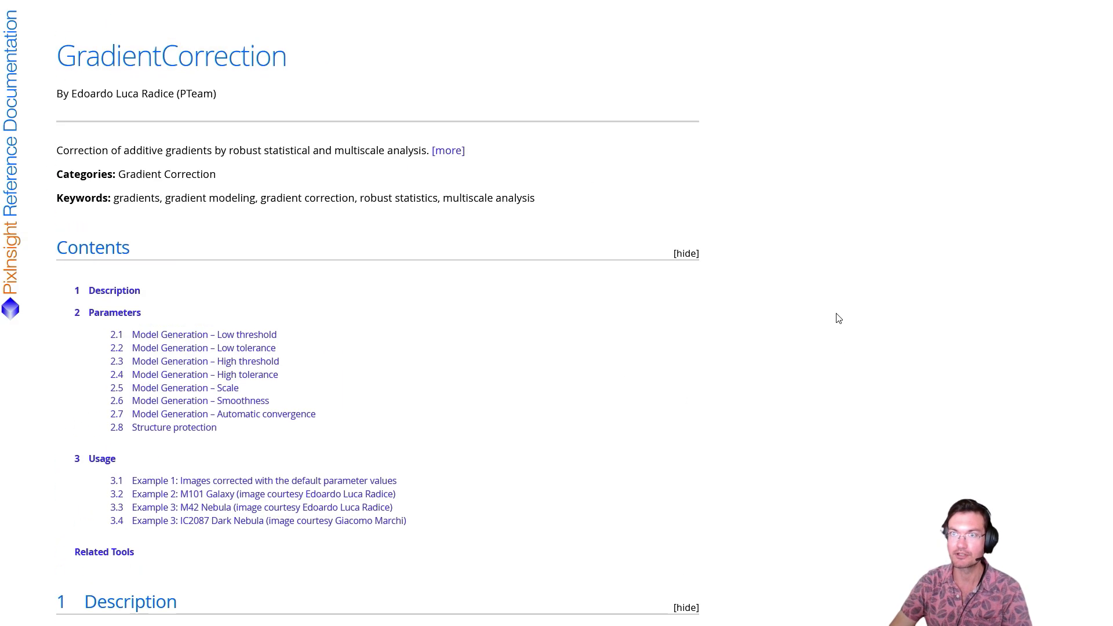
scroll(838, 340, down, 10)
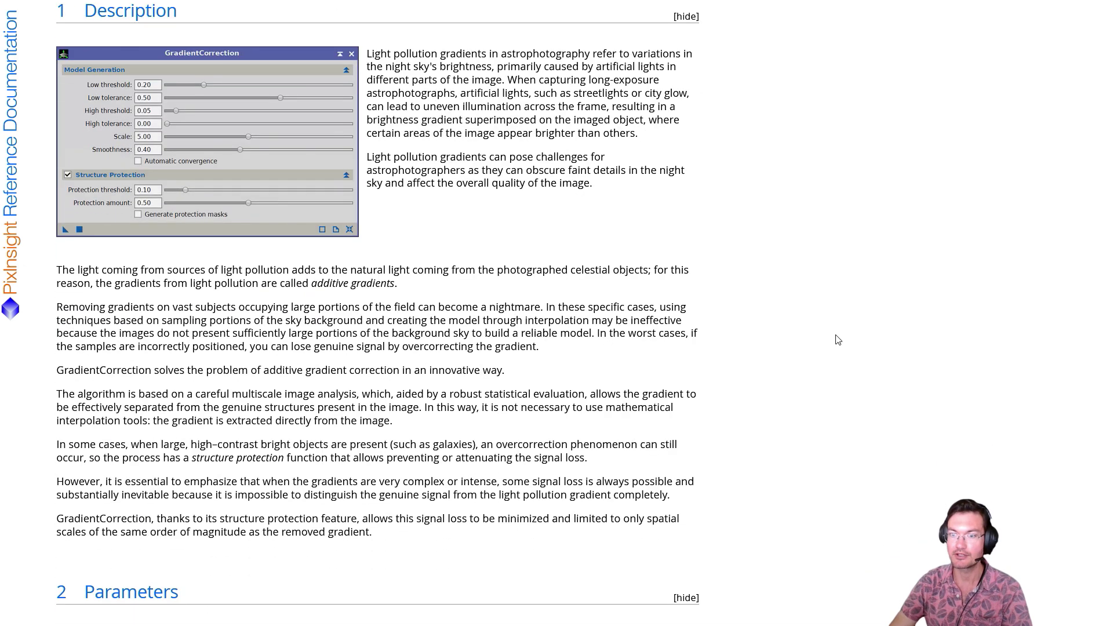
scroll(838, 340, down, 10)
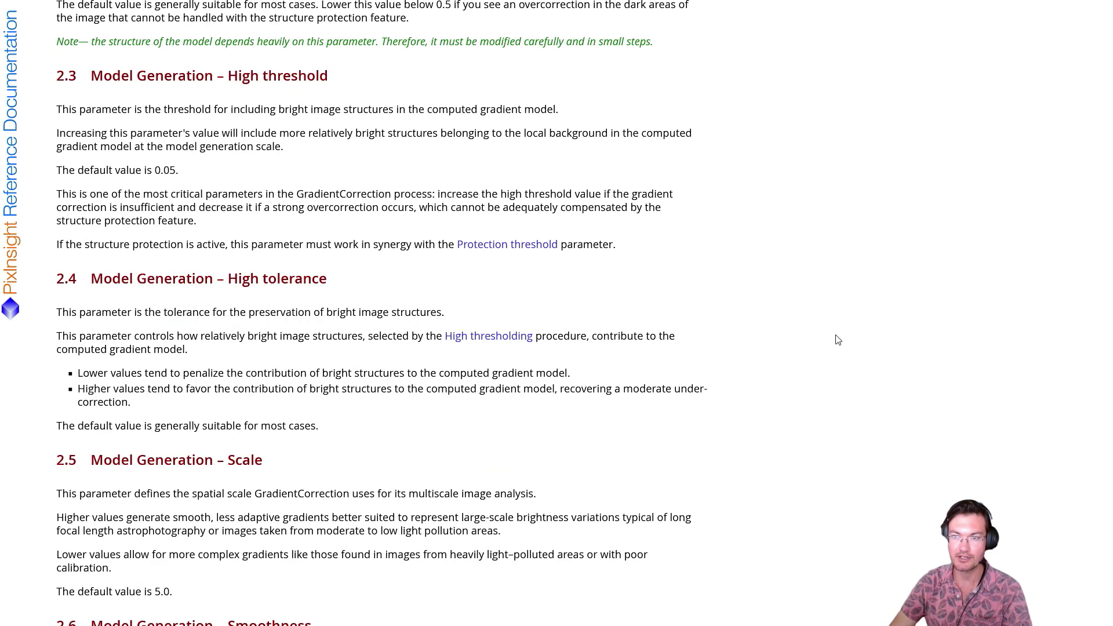
scroll(839, 340, down, 15)
scroll(835, 339, down, 12)
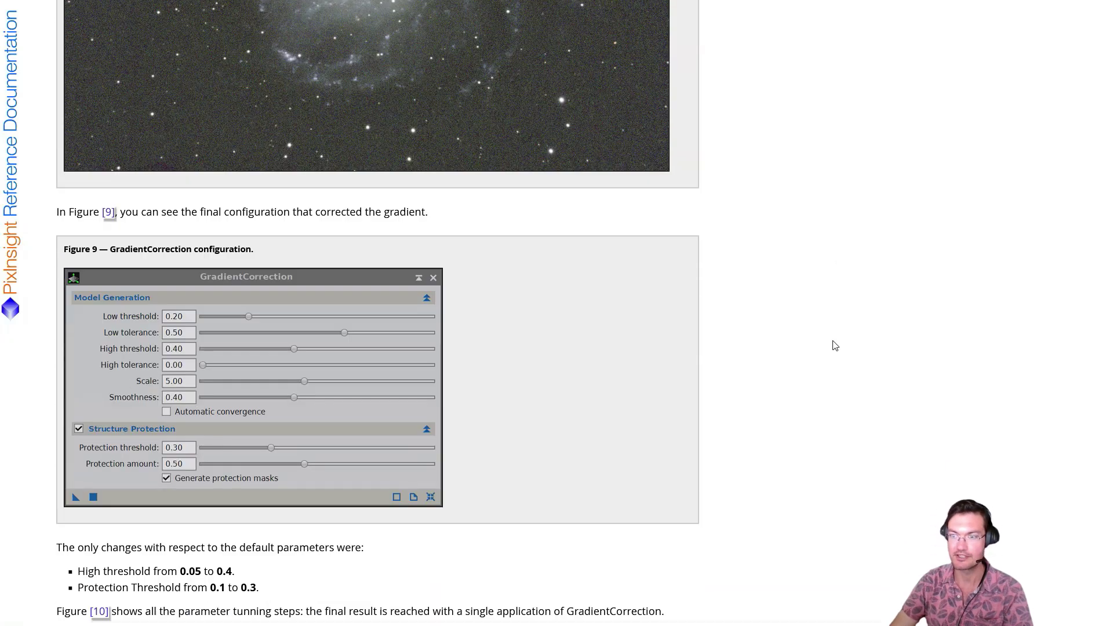
scroll(835, 348, down, 8)
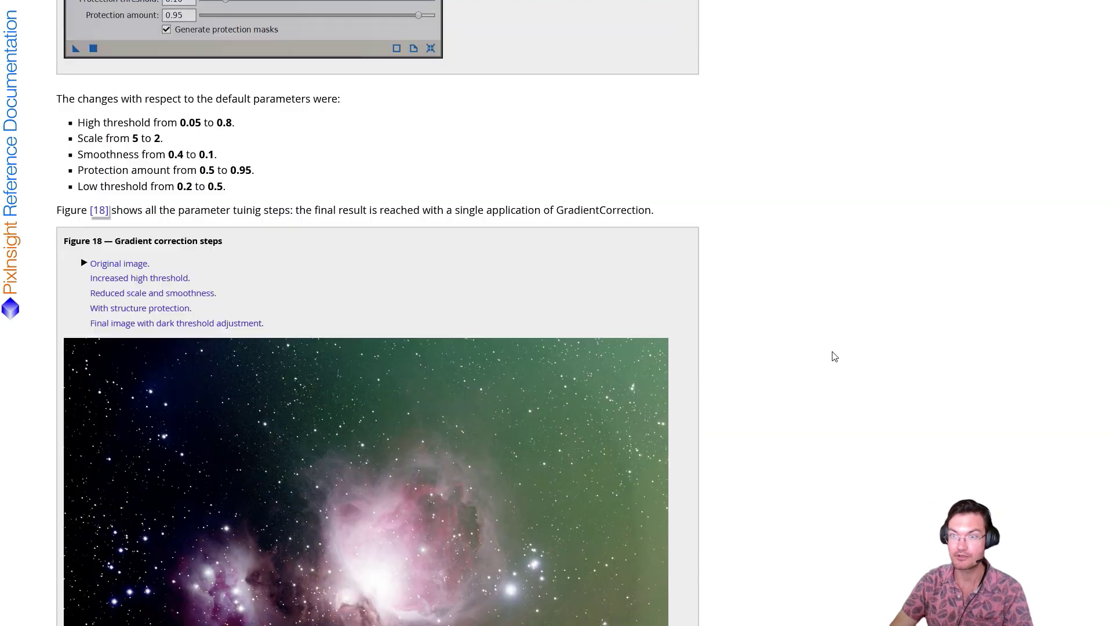
scroll(835, 356, down, 15)
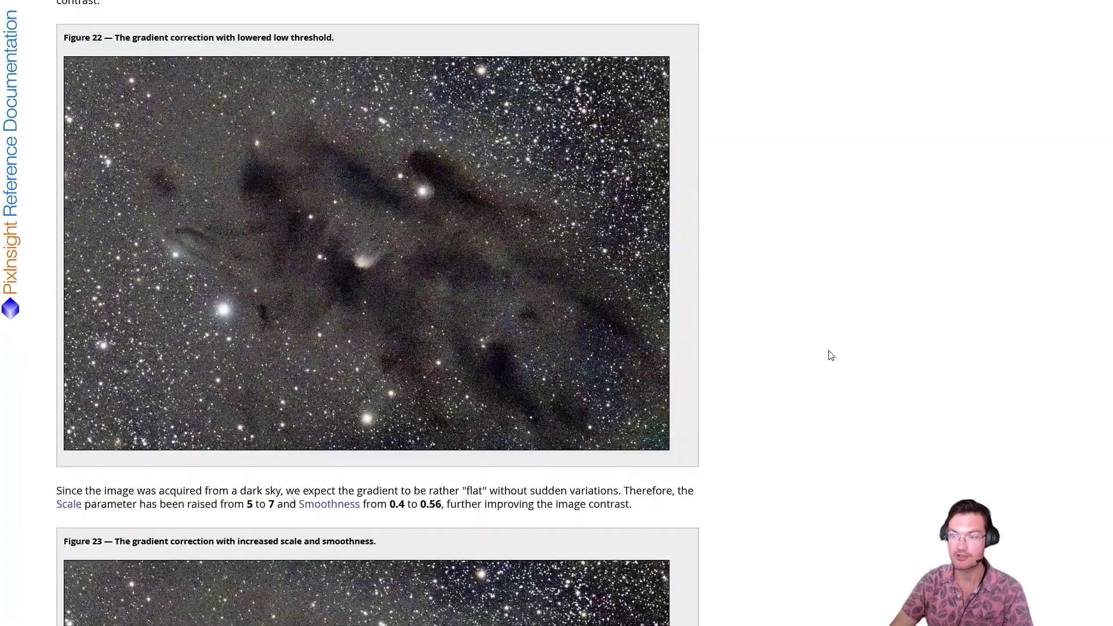
scroll(832, 355, down, 14)
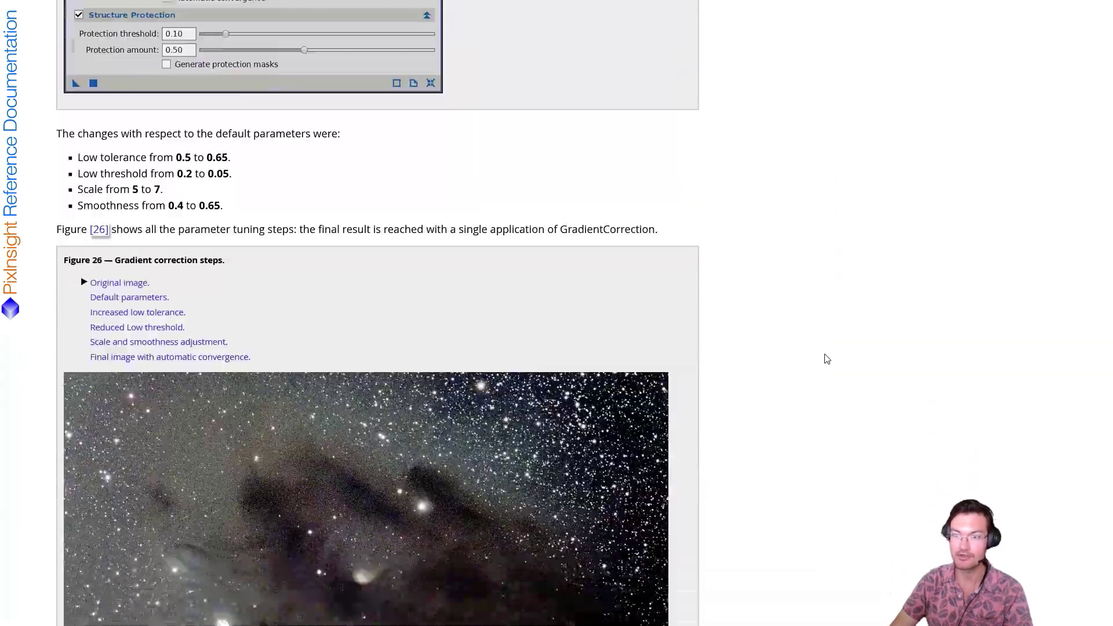
scroll(824, 359, up, 20)
scroll(812, 357, up, 20)
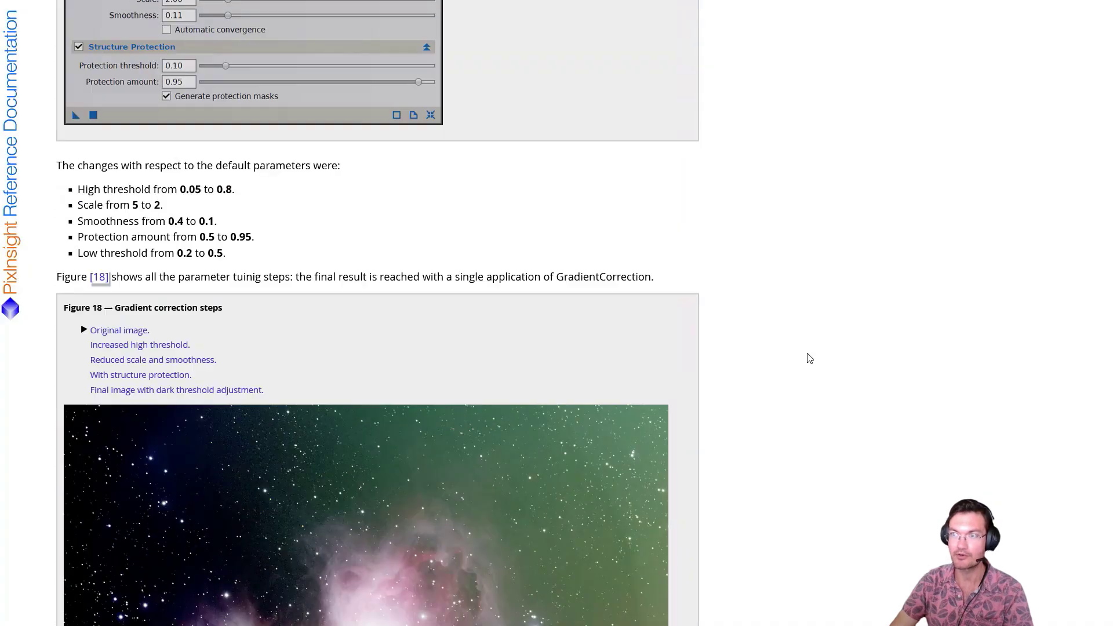
scroll(802, 356, up, 20)
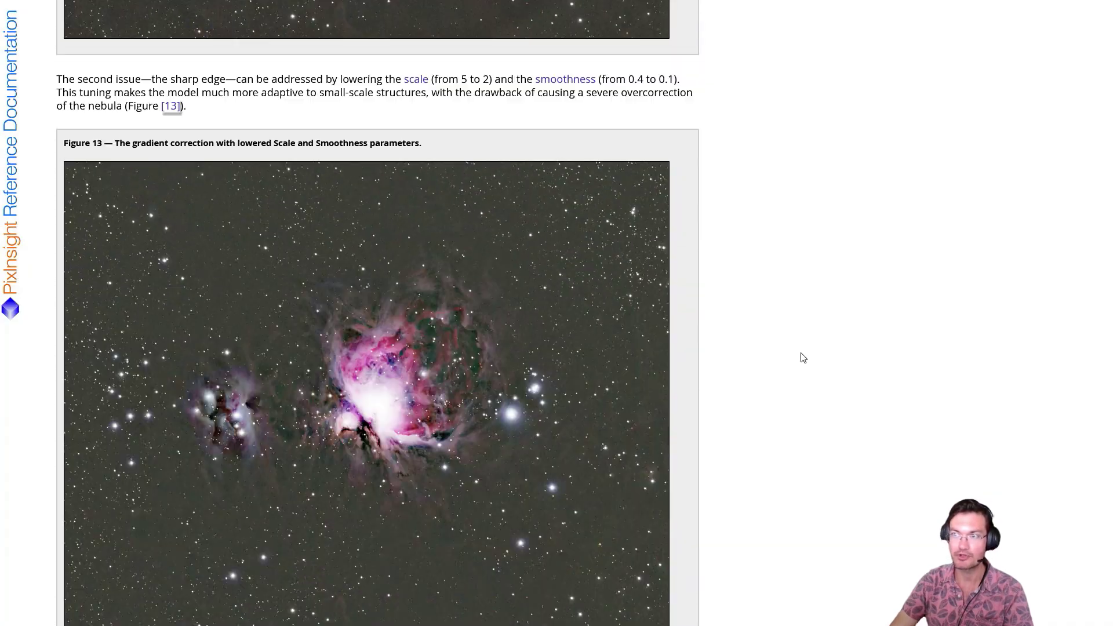
scroll(800, 359, up, 20)
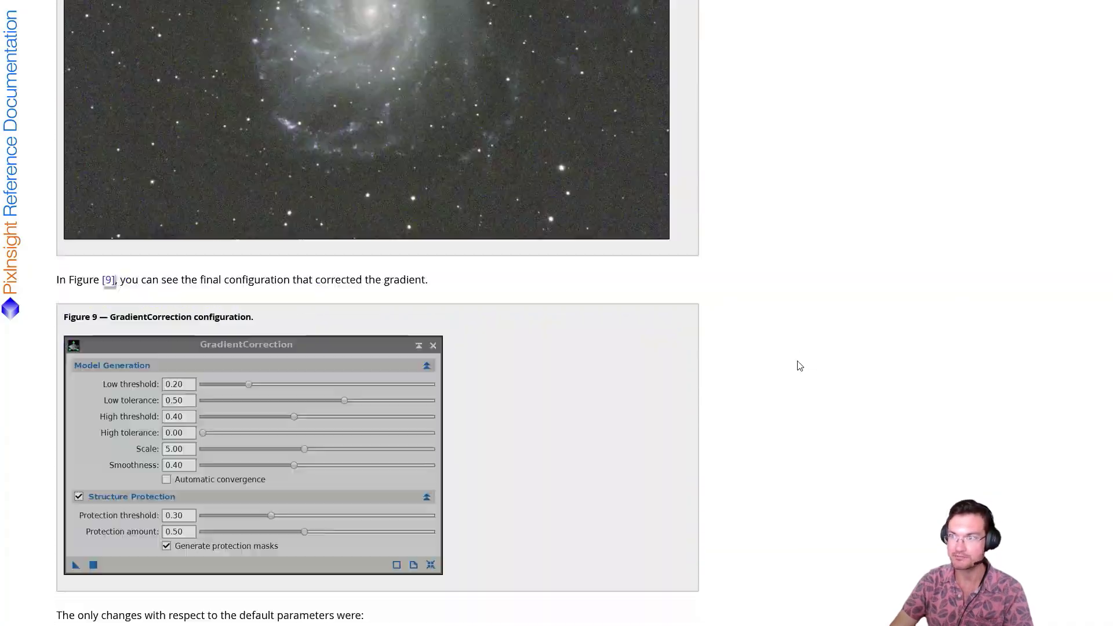
scroll(800, 364, up, 20)
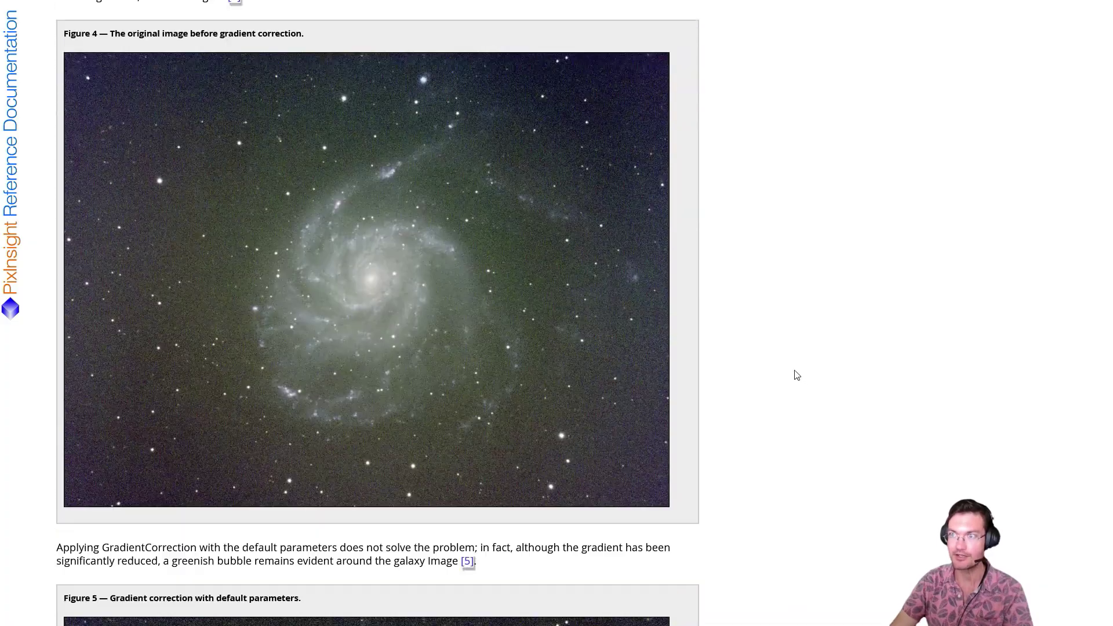
scroll(798, 378, up, 20)
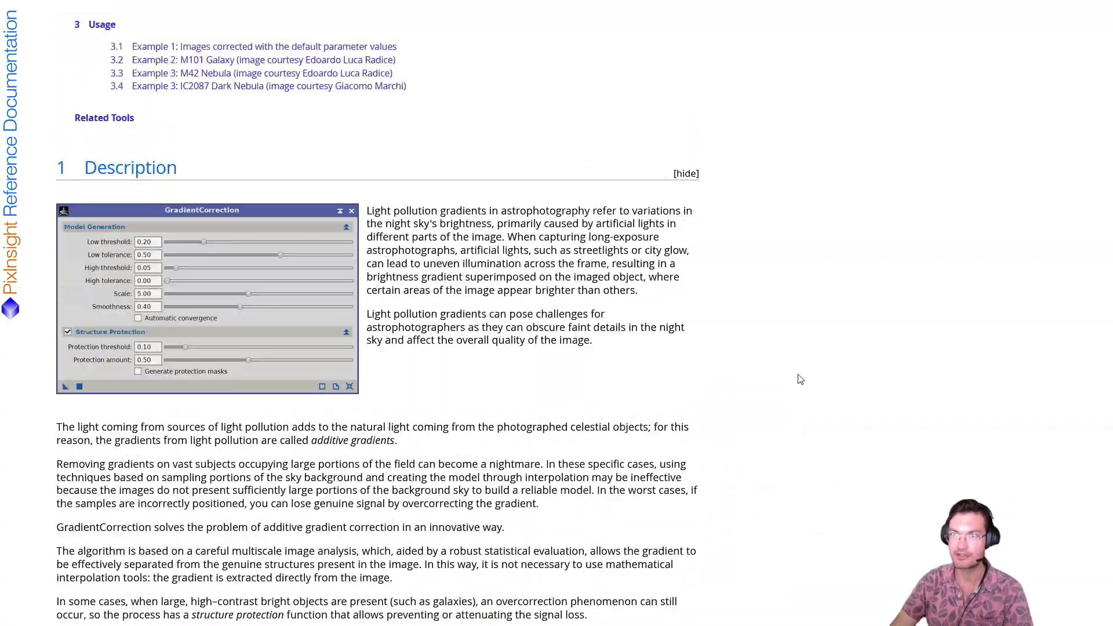
scroll(800, 378, up, 14)
scroll(800, 378, down, 20)
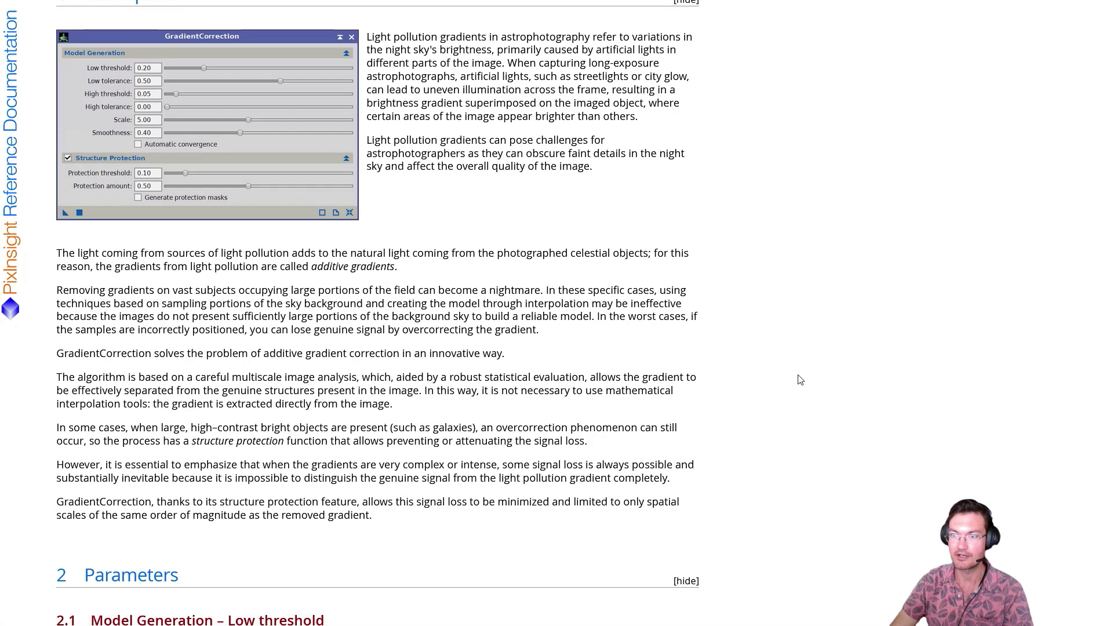
scroll(800, 379, down, 9)
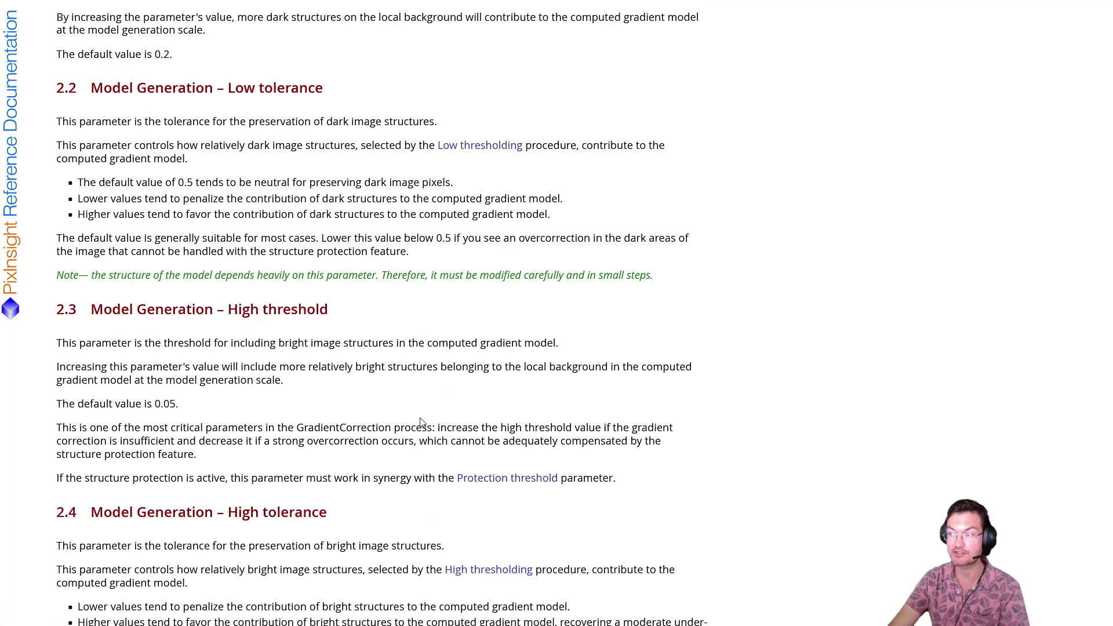
scroll(416, 430, down, 1)
scroll(415, 429, down, 6)
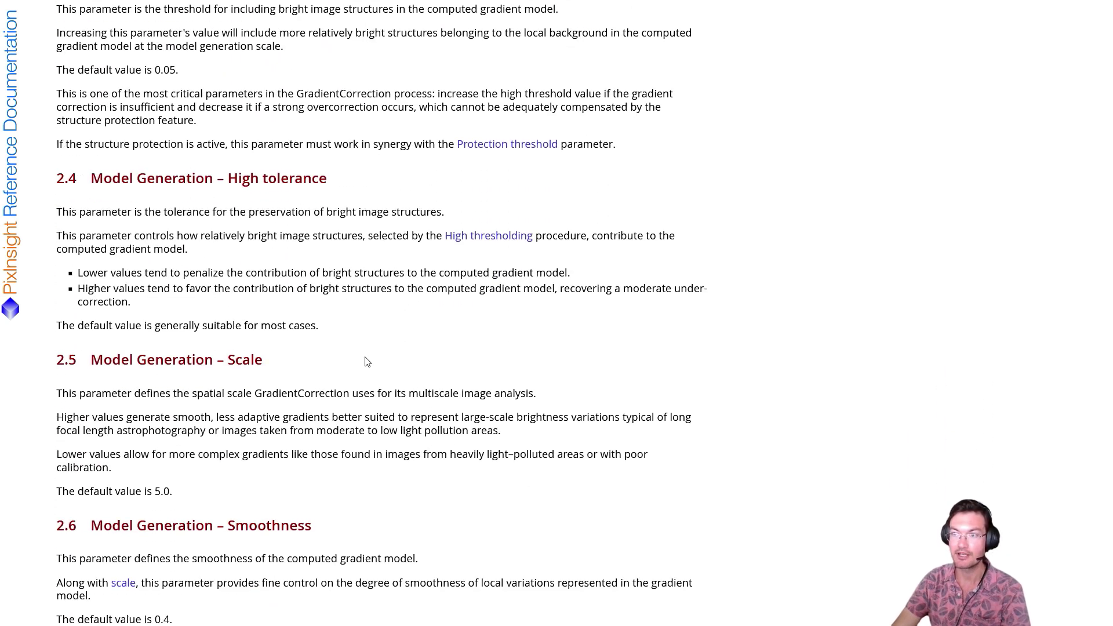
scroll(299, 390, down, 3)
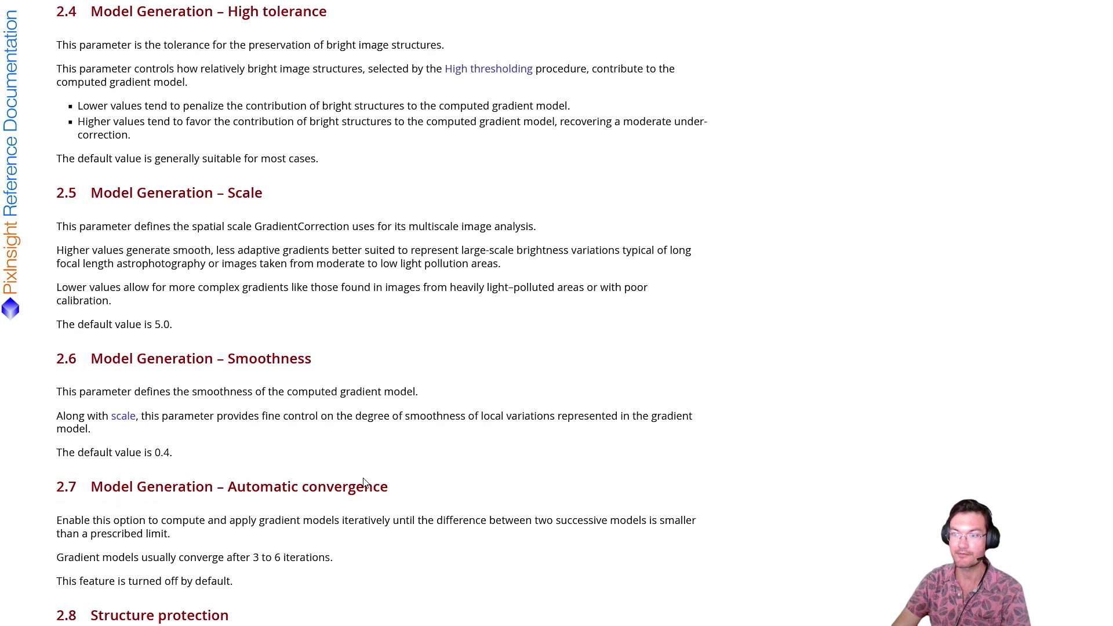
scroll(340, 560, down, 3)
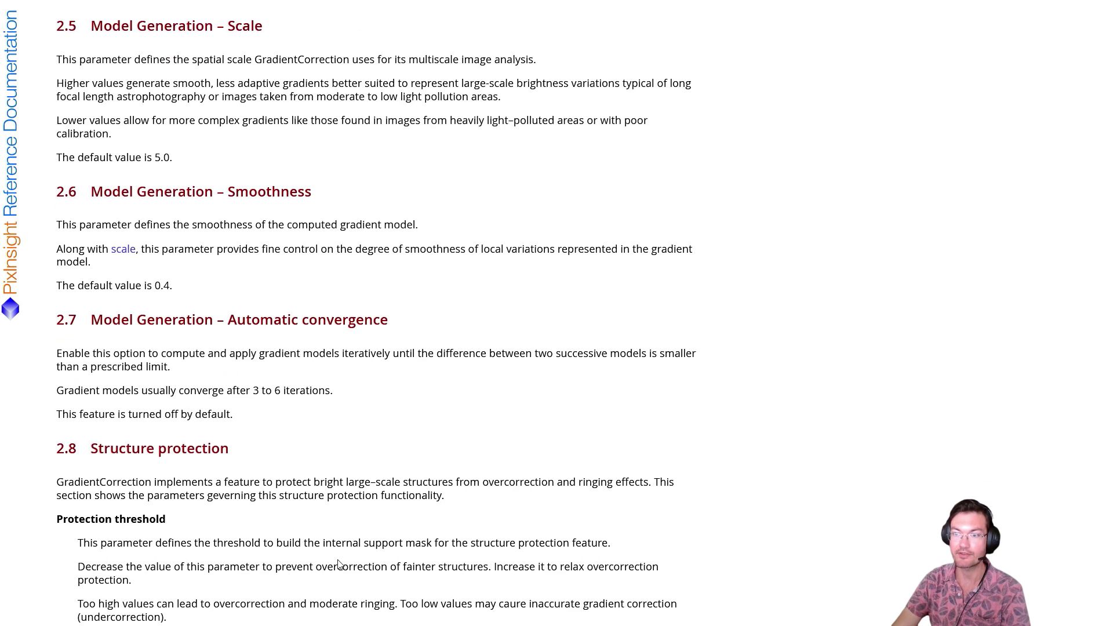
scroll(339, 565, down, 6)
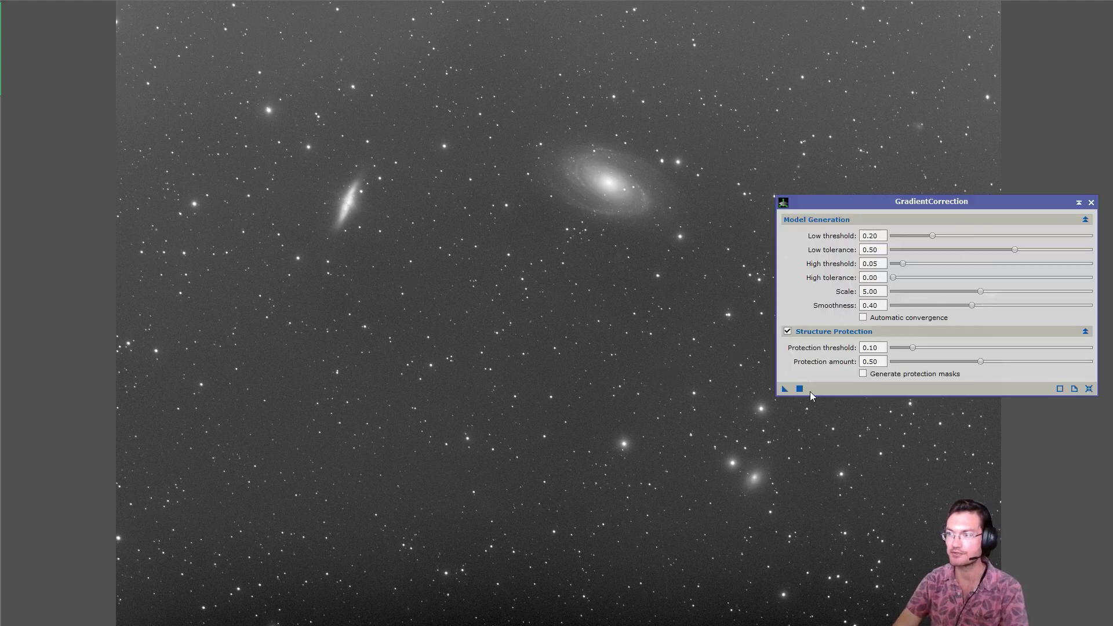
- Apply GradientCorrection globally to the two-galaxy image with default parameters, then close the tool
click(782, 389)
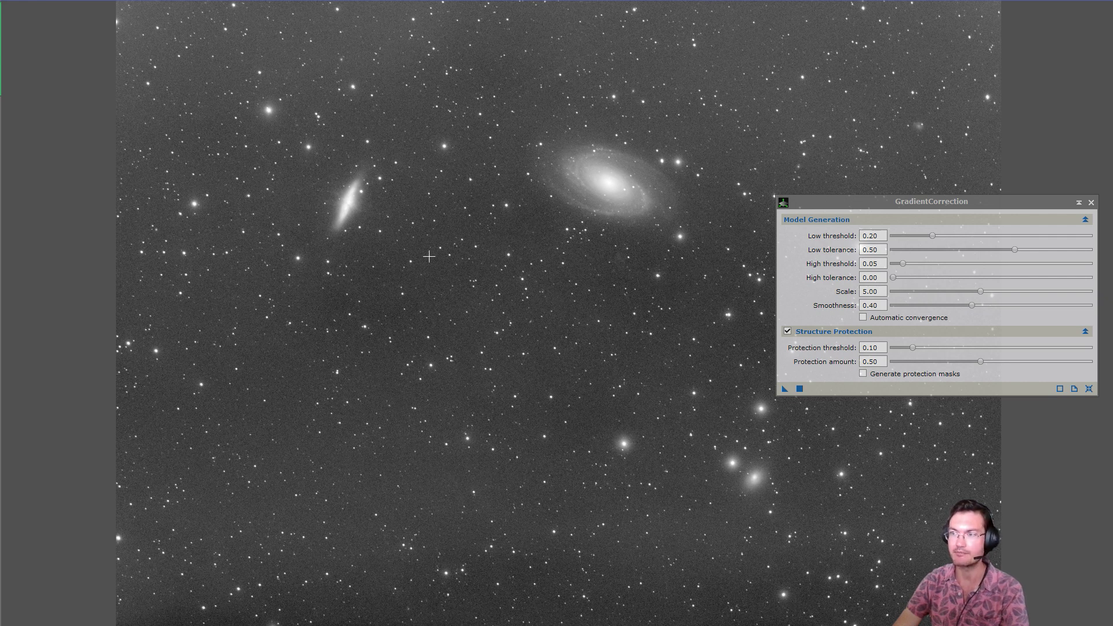
click(1091, 203)
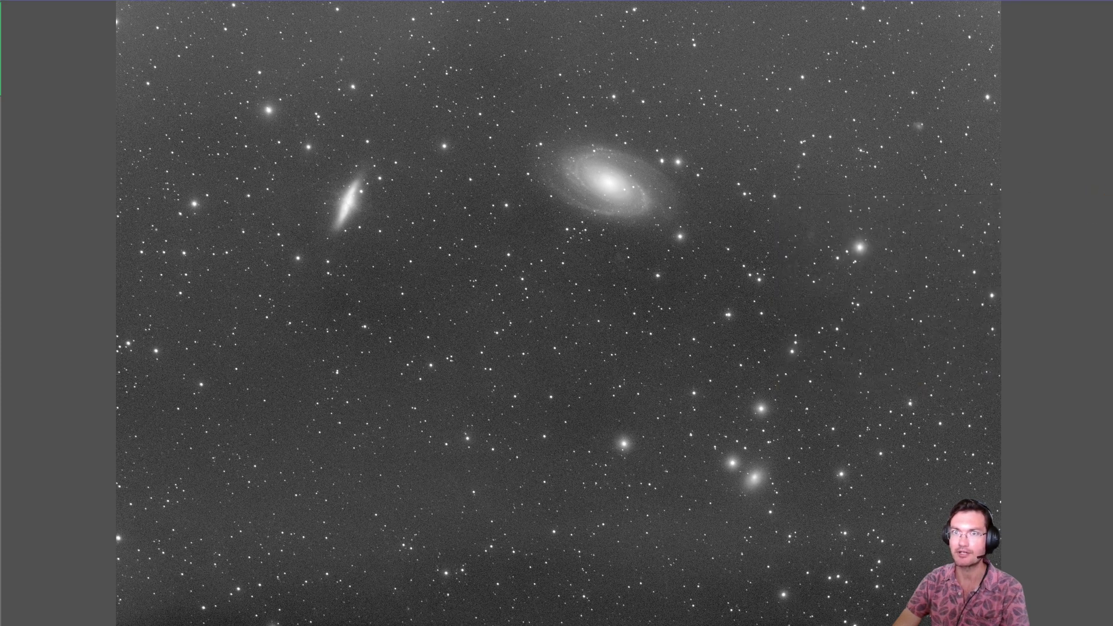
- Undo the correction and reapply GradientCorrection with automatic convergence and protection mask generation enabled
key(ctrl+z)
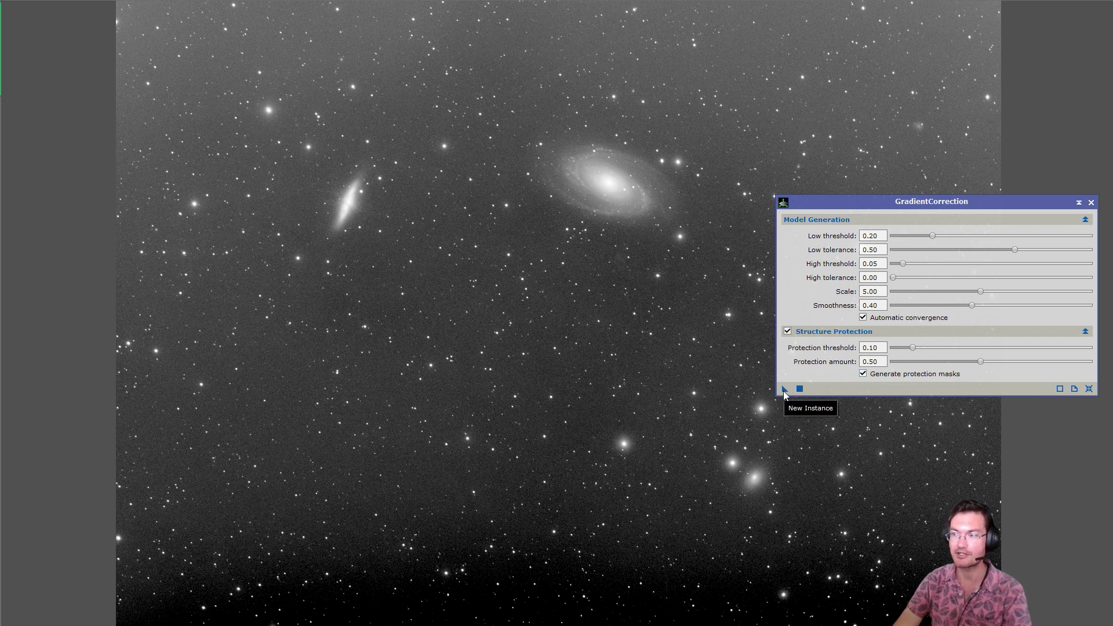
drag(783, 391, 666, 338)
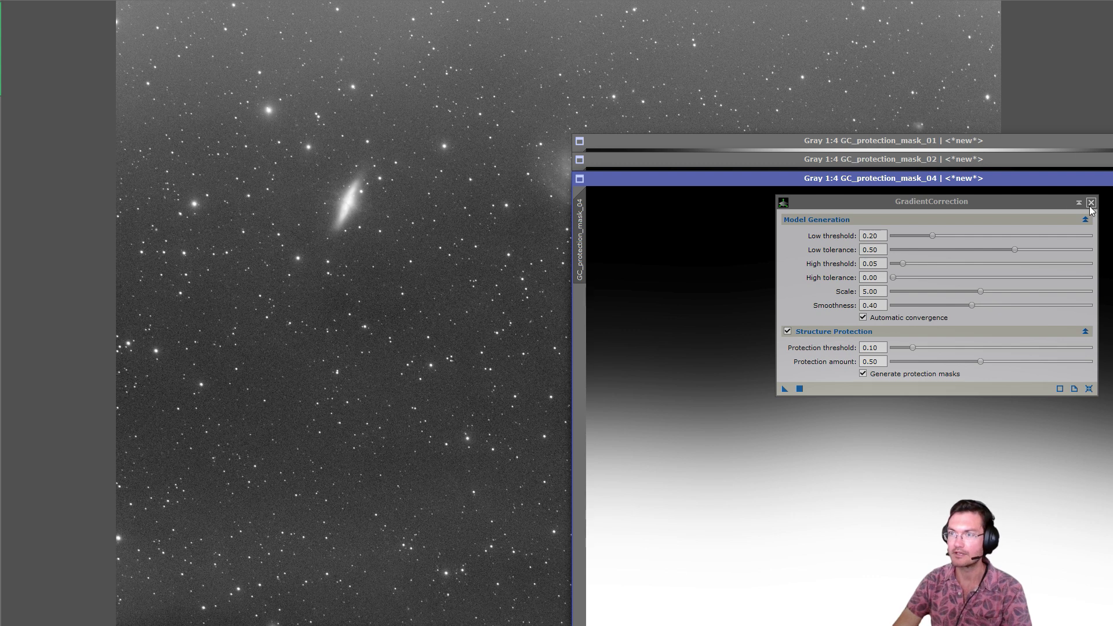
- Close the GradientCorrection tool, then inspect and close GC_protection_mask_01
click(1091, 203)
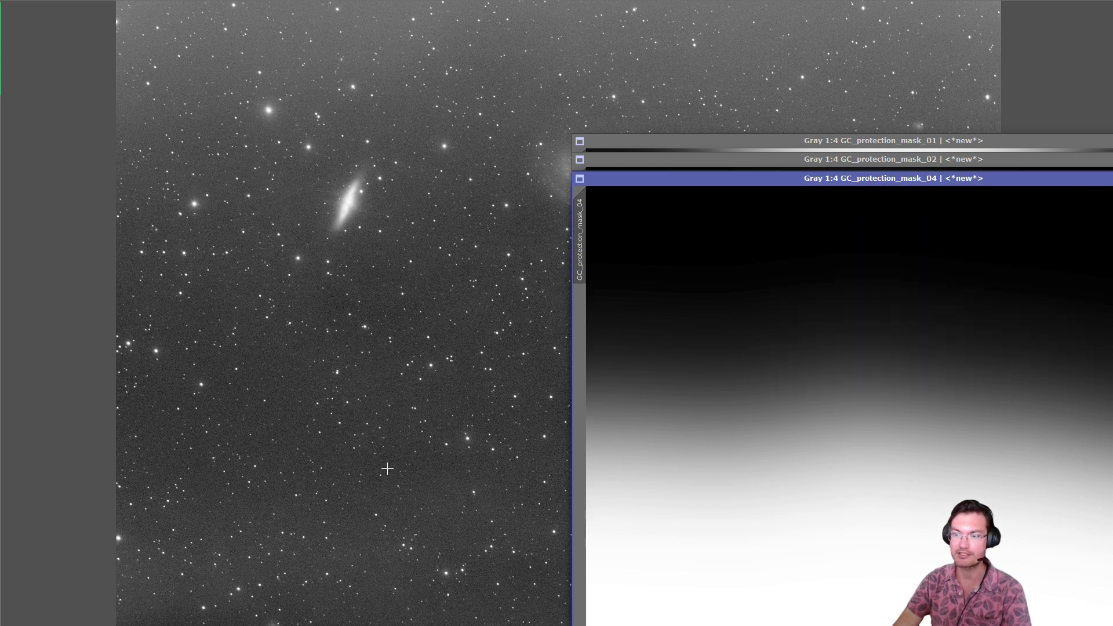
drag(736, 139, 200, 20)
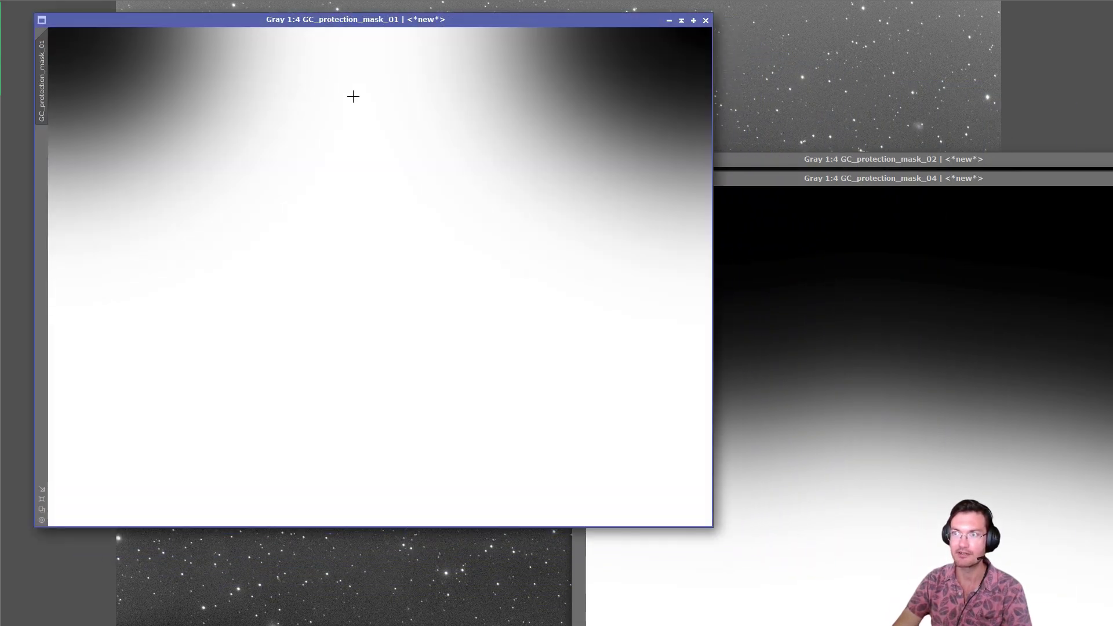
click(708, 21)
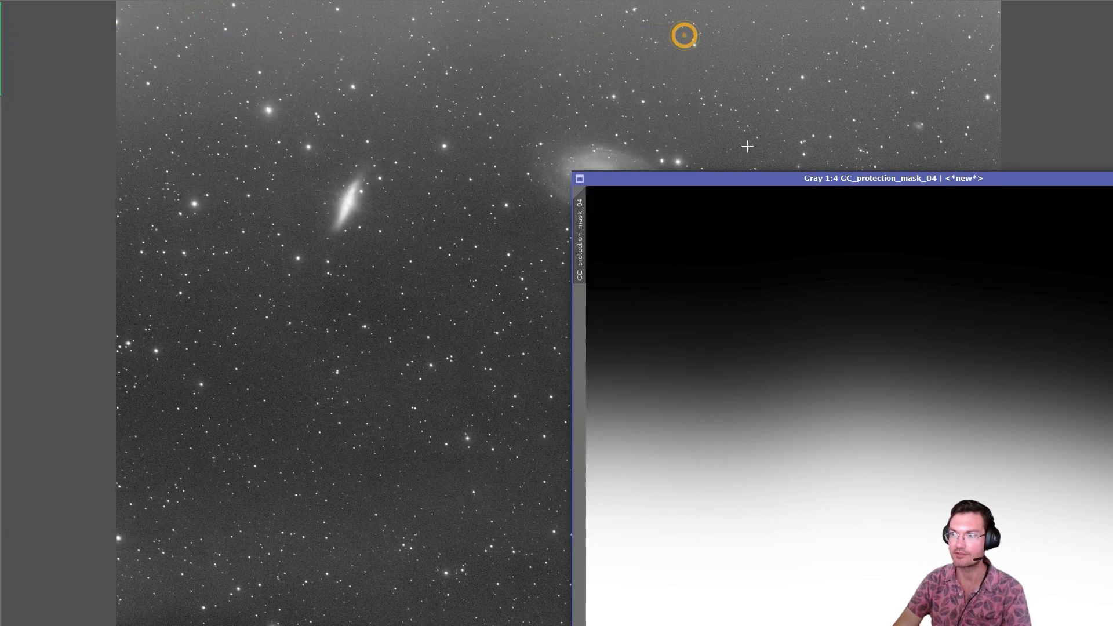
- Inspect and close the remaining protection masks, including _03 and _04
click(740, 179)
click(754, 181)
drag(225, 29, 225, 29)
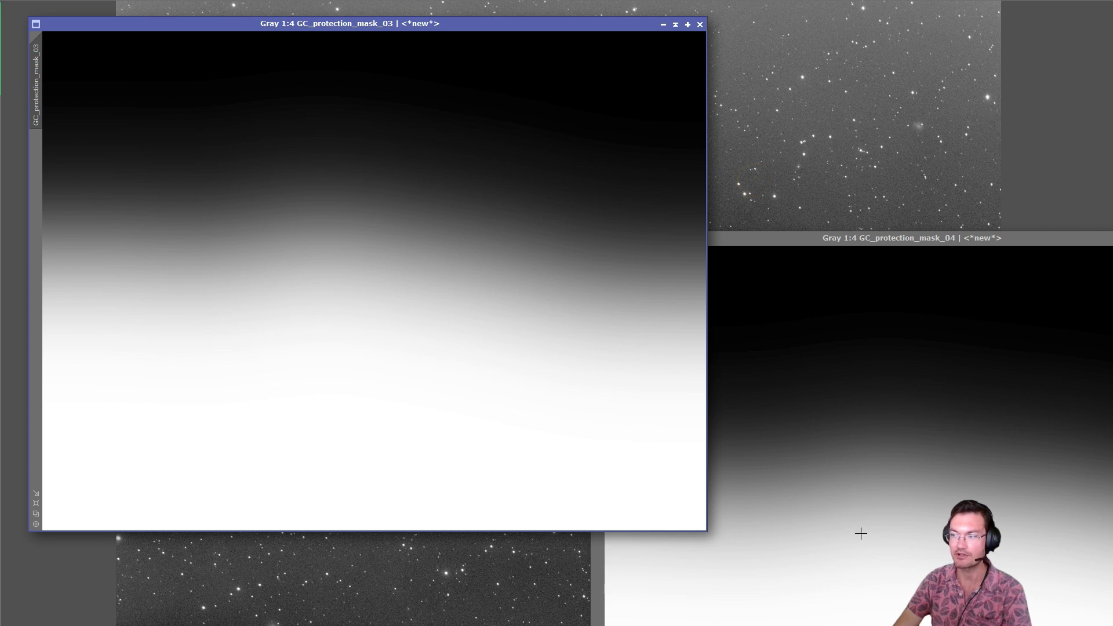
click(700, 24)
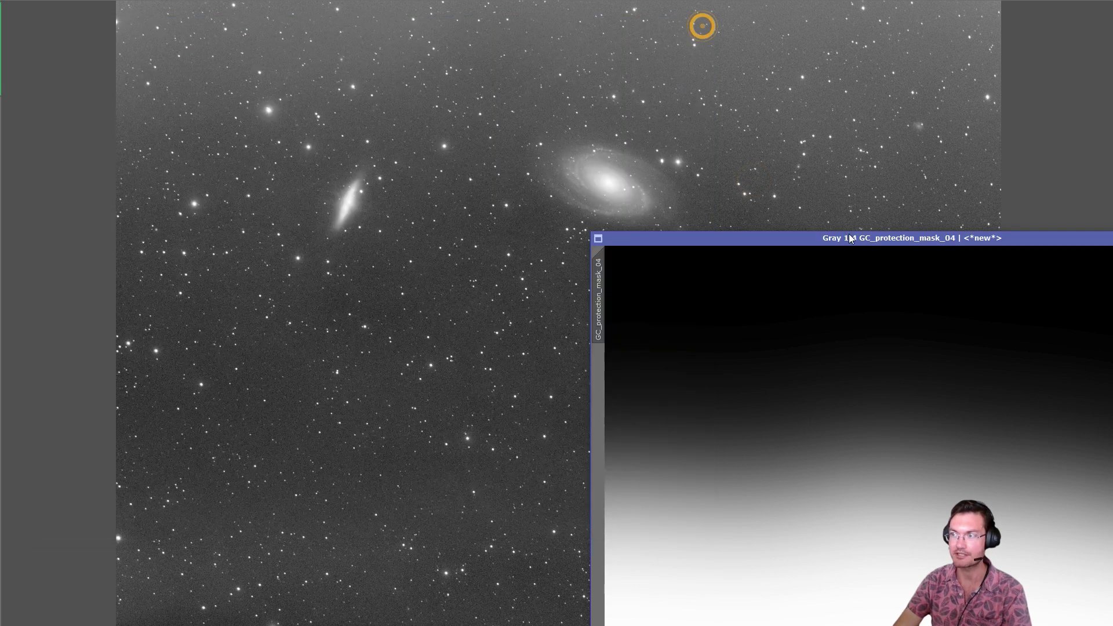
click(841, 239)
drag(458, 88, 427, 79)
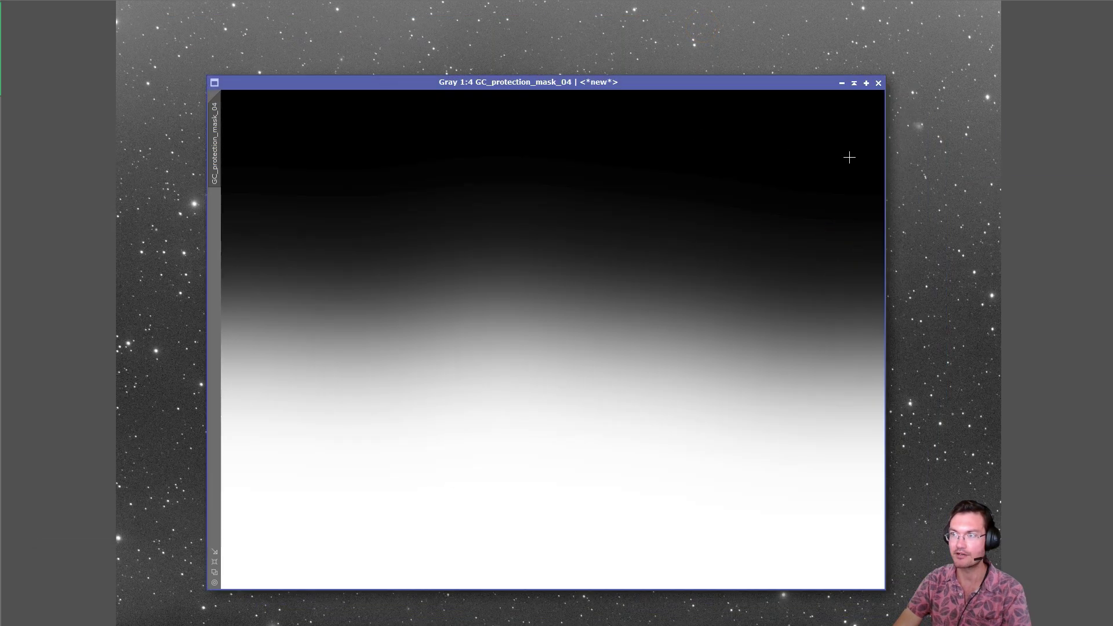
click(879, 83)
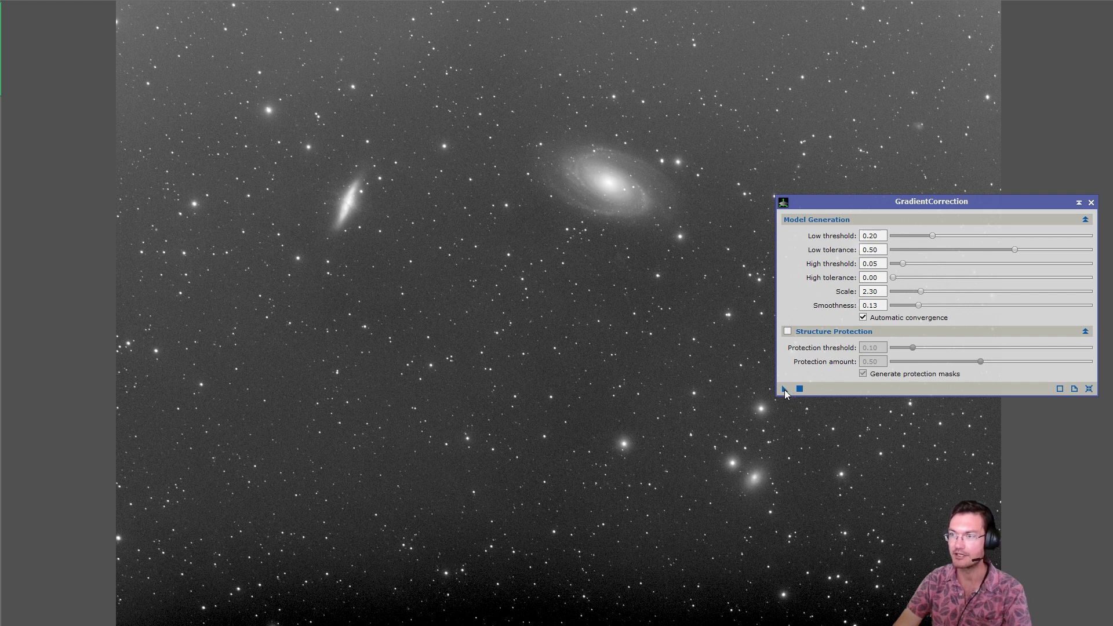
- Apply GradientCorrection (threshold 0.05, scale 2.30, smoothness 0.13) to the galaxy image and close it
drag(785, 390, 497, 291)
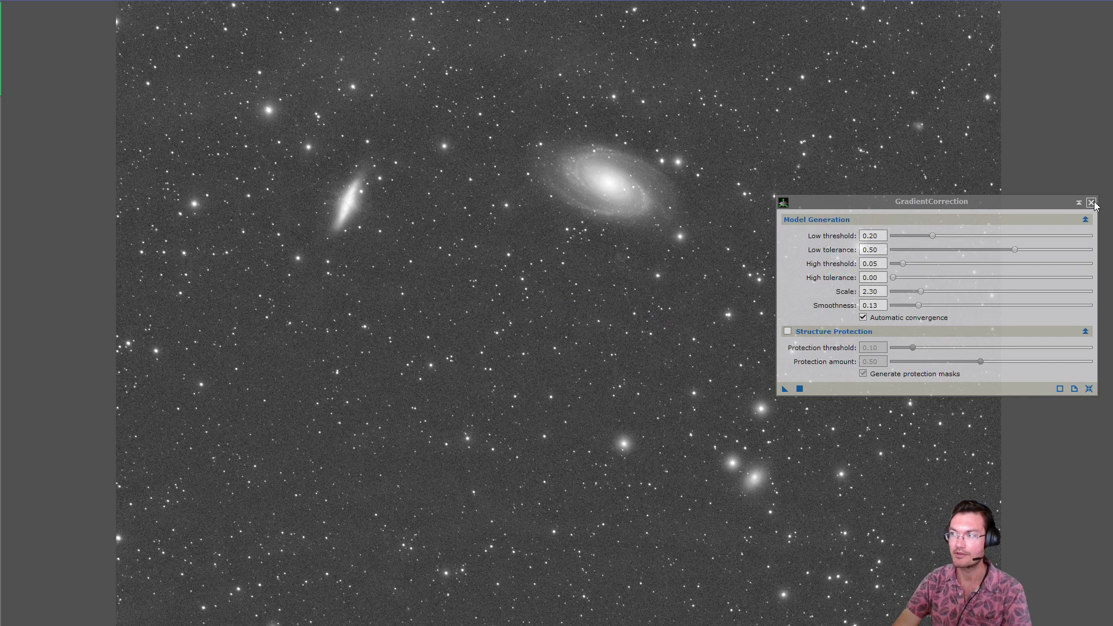
click(1091, 203)
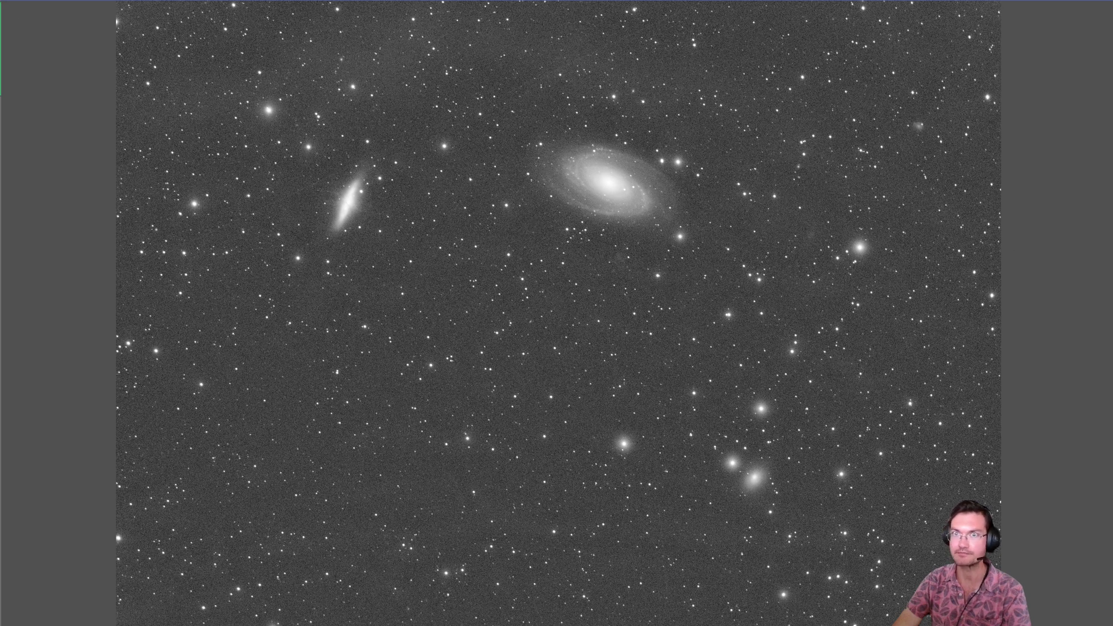
- Undo the last correction, reapply GradientCorrection with high threshold 0.25, and close the tool
key(ctrl+z)
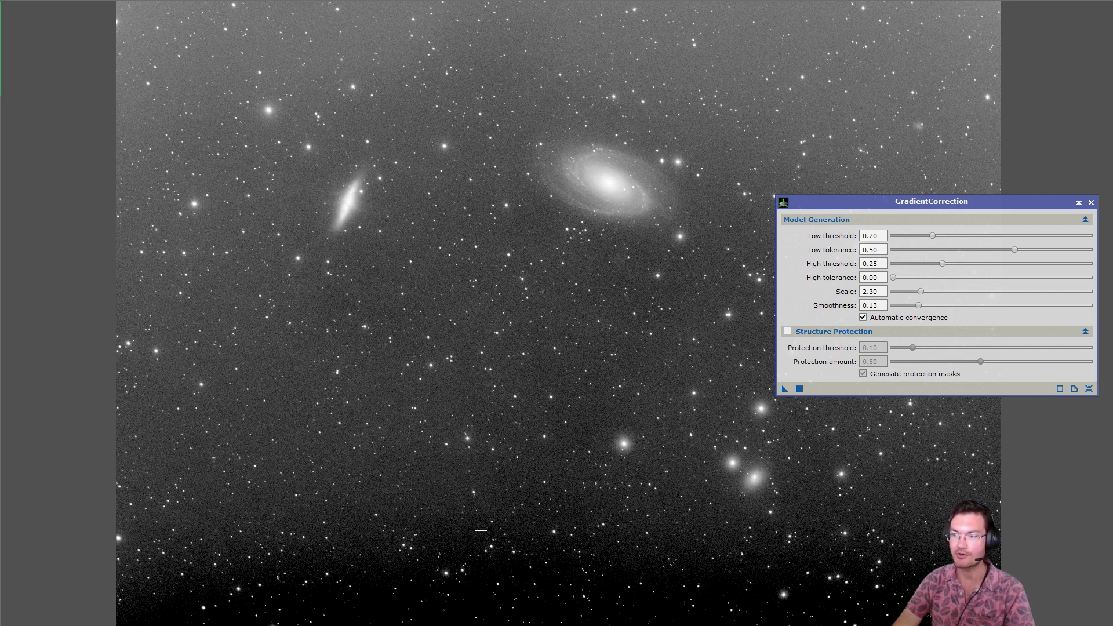
drag(785, 391, 609, 347)
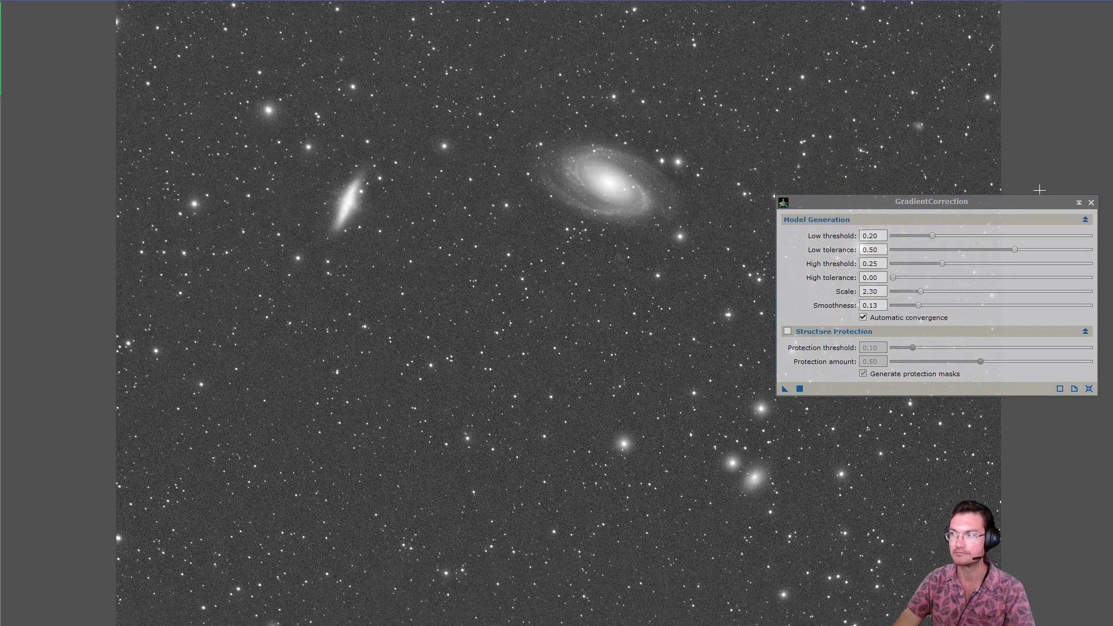
click(1091, 202)
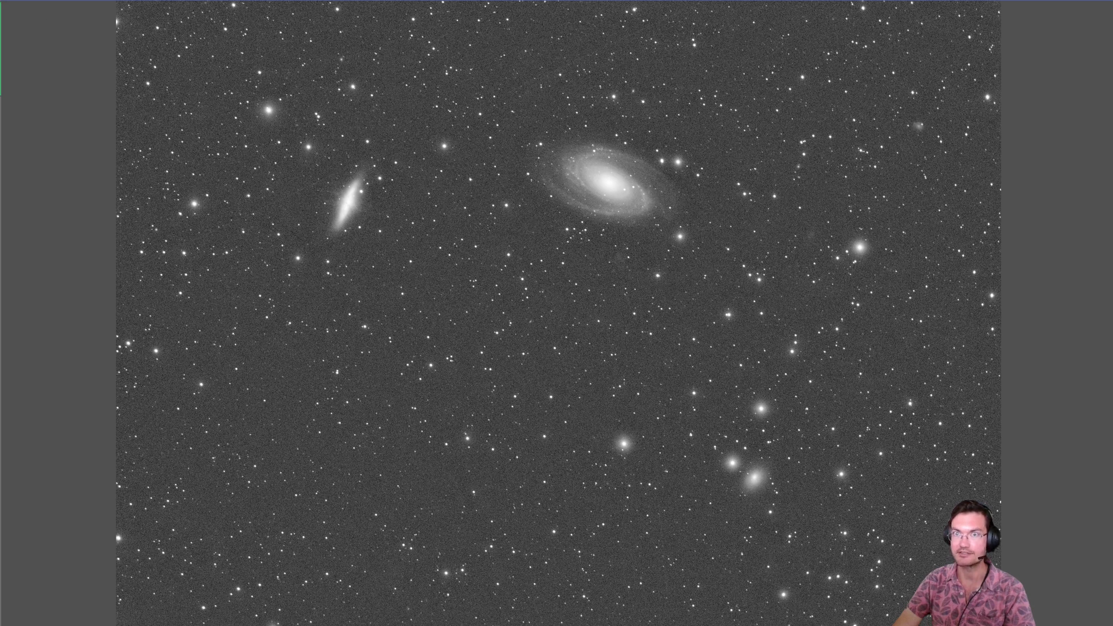
- Undo and reapply GradientCorrection with high threshold 0.12, scale 2.00, smoothness 0.12, then close it
key(ctrl+z)
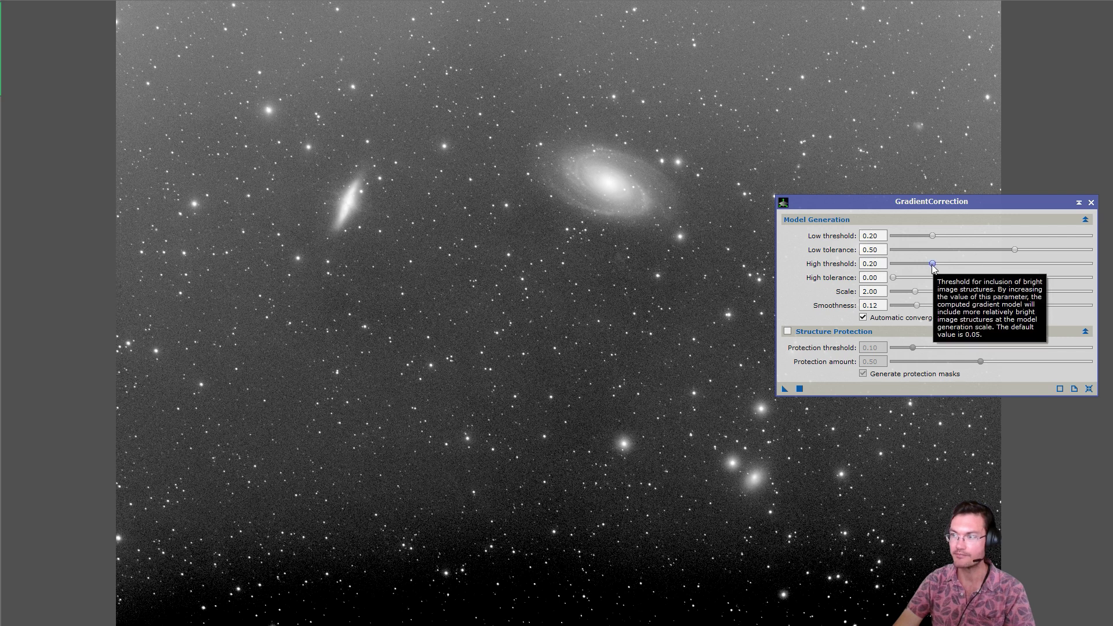
drag(785, 388, 625, 382)
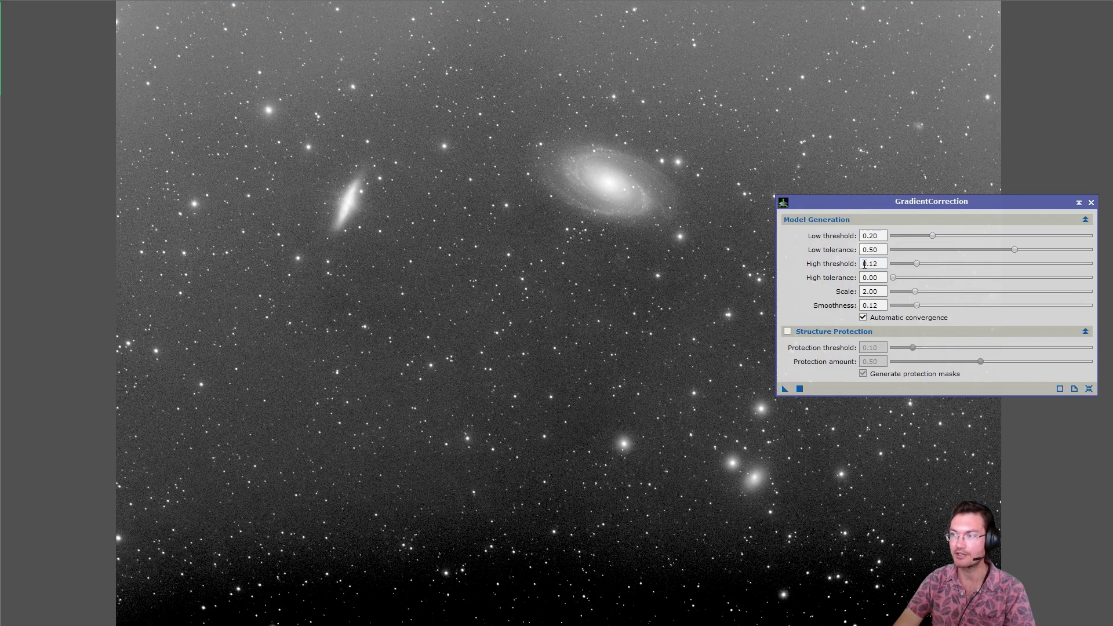
click(786, 389)
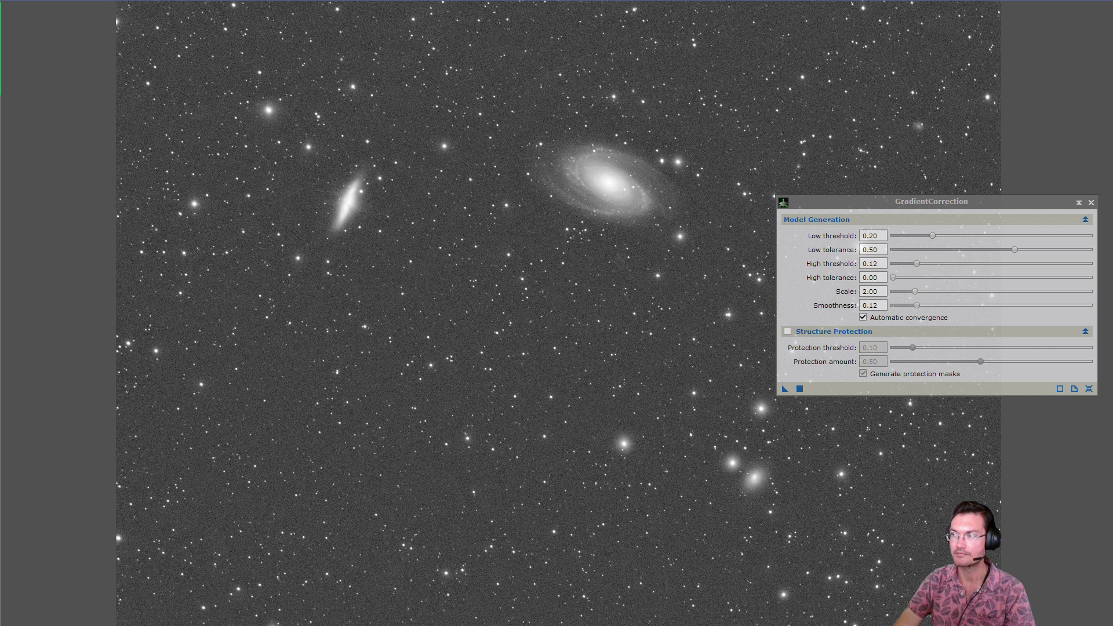
click(1091, 202)
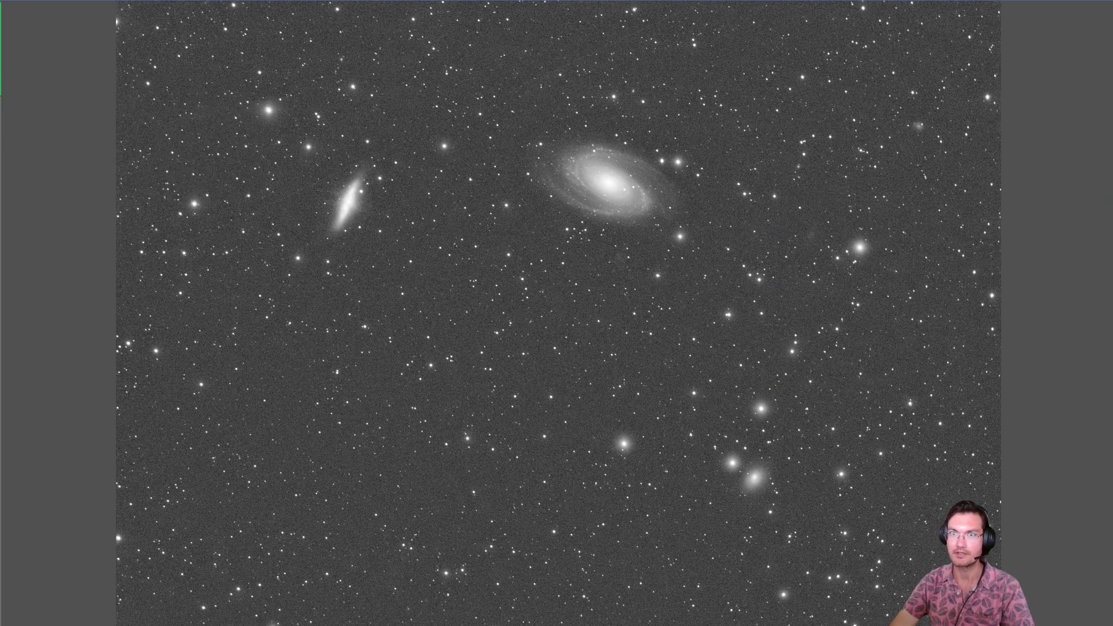
- Position the Red_GraXpert clone and run the GraXpert script on it with Subtraction correction
drag(653, 115, 214, 5)
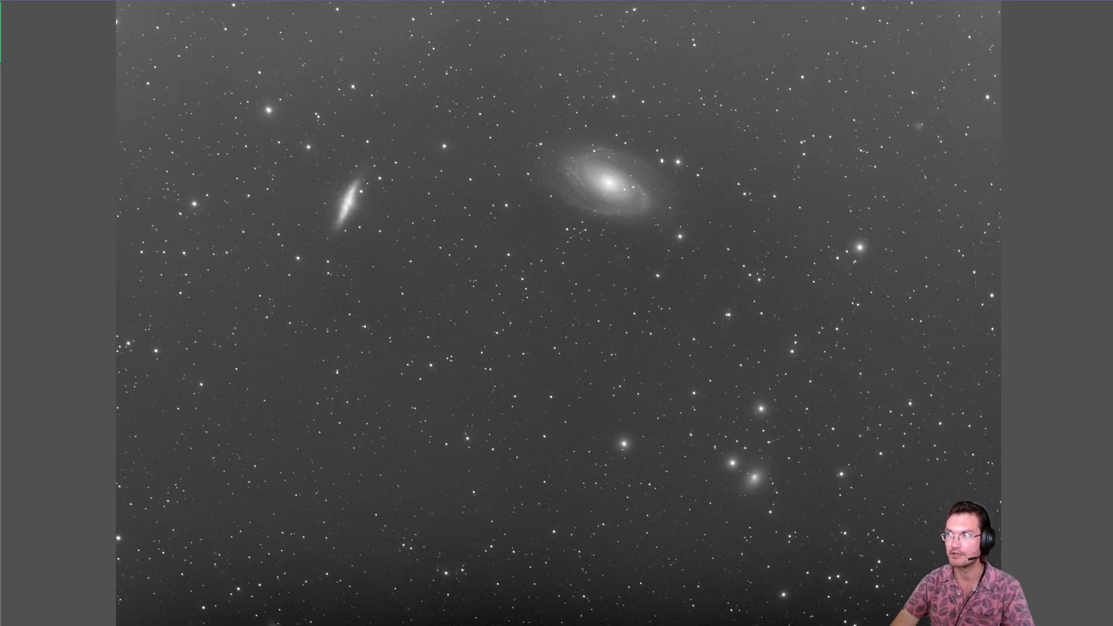
click(224, 1)
mouse_move(301, 82)
click(440, 222)
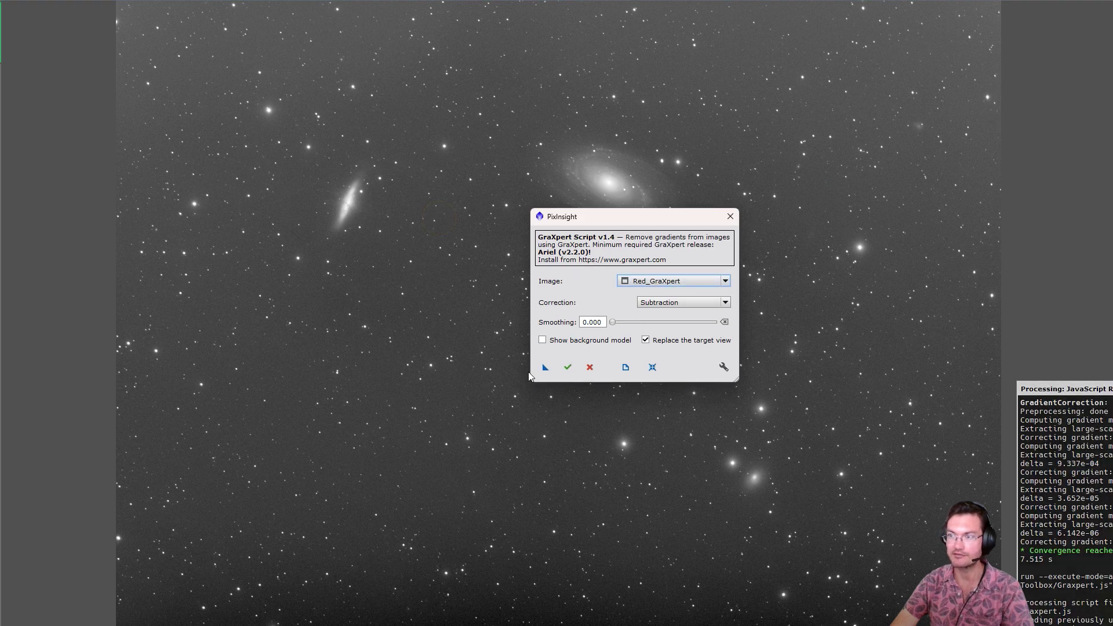
click(546, 367)
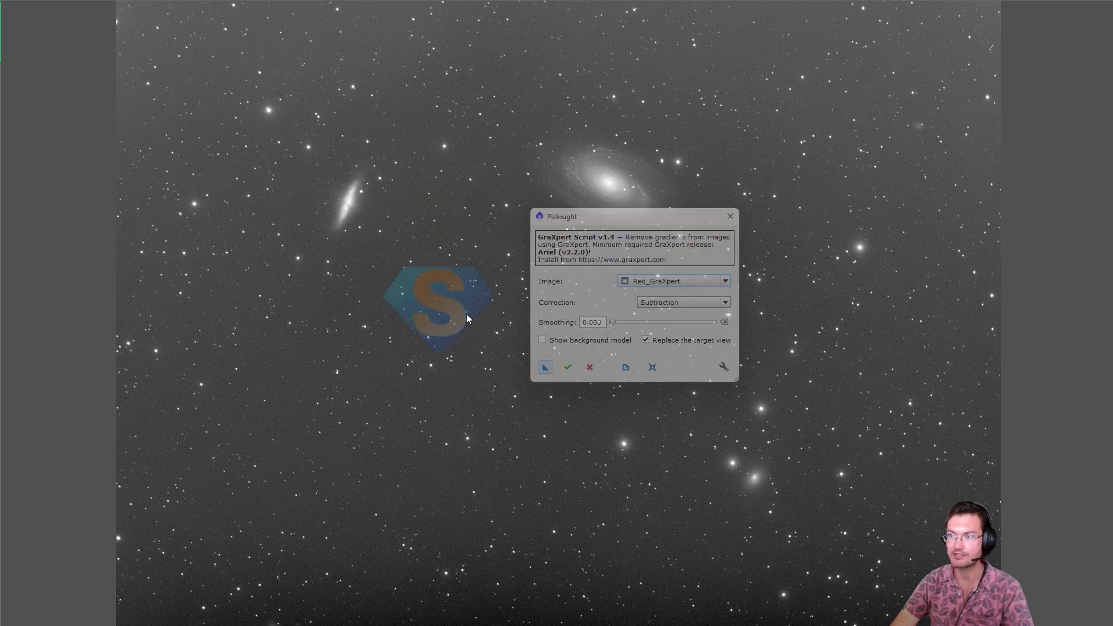
click(631, 335)
click(566, 366)
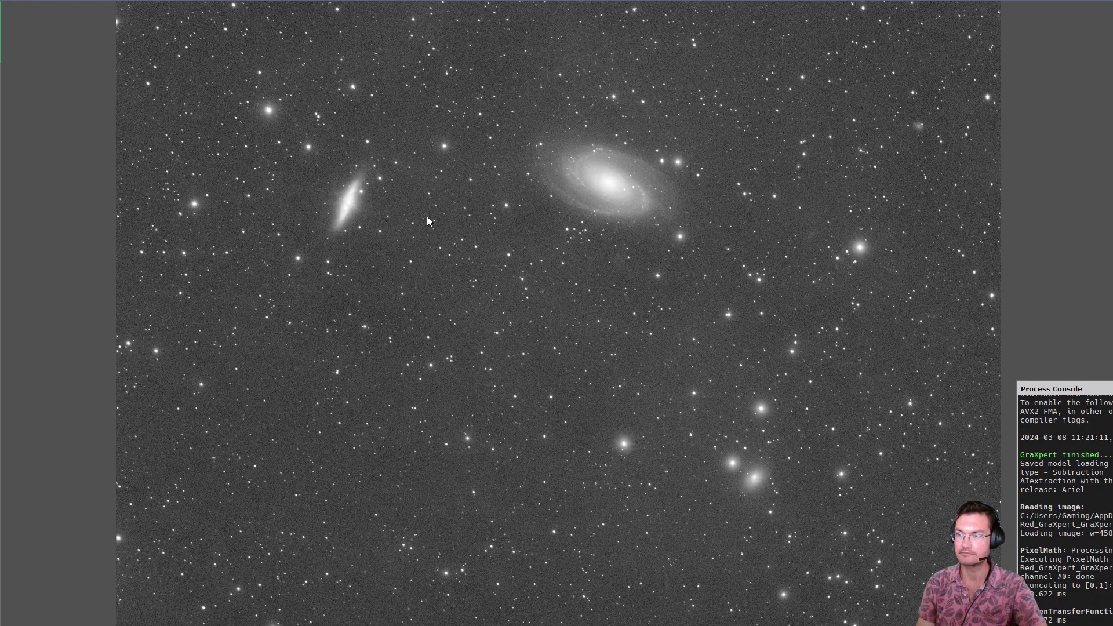
- Bring the Red_GraXpert image window to the front to view its evenly corrected sky background
click(571, 284)
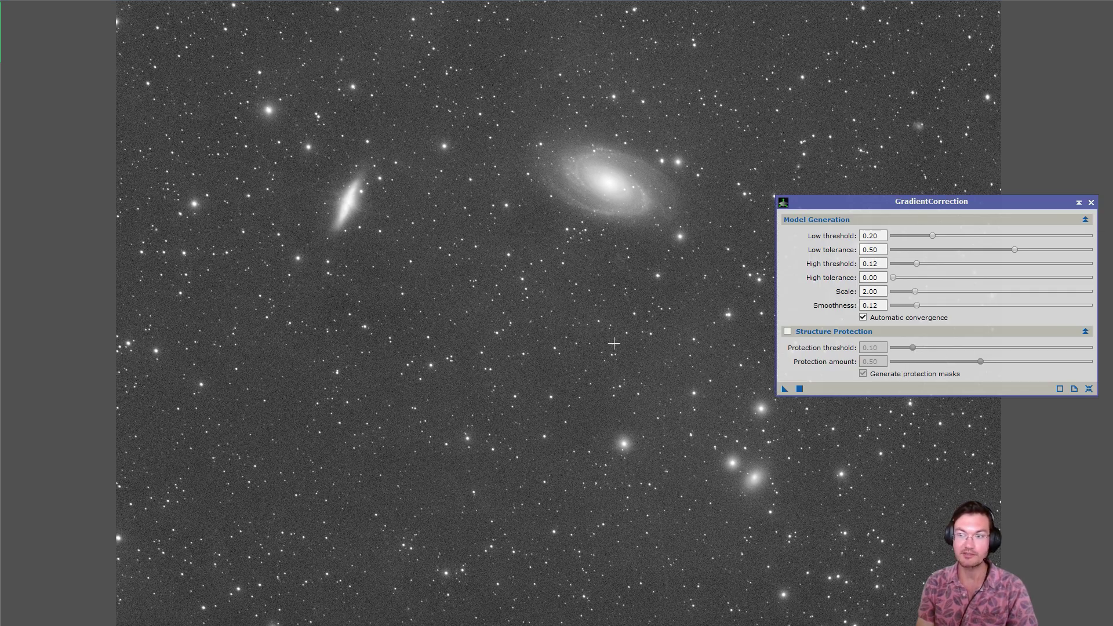
- Close the GradientCorrection window (High threshold 0.12, Scale 2.00, Smoothness 0.12), leaving the corrected galaxy field in view
click(1091, 202)
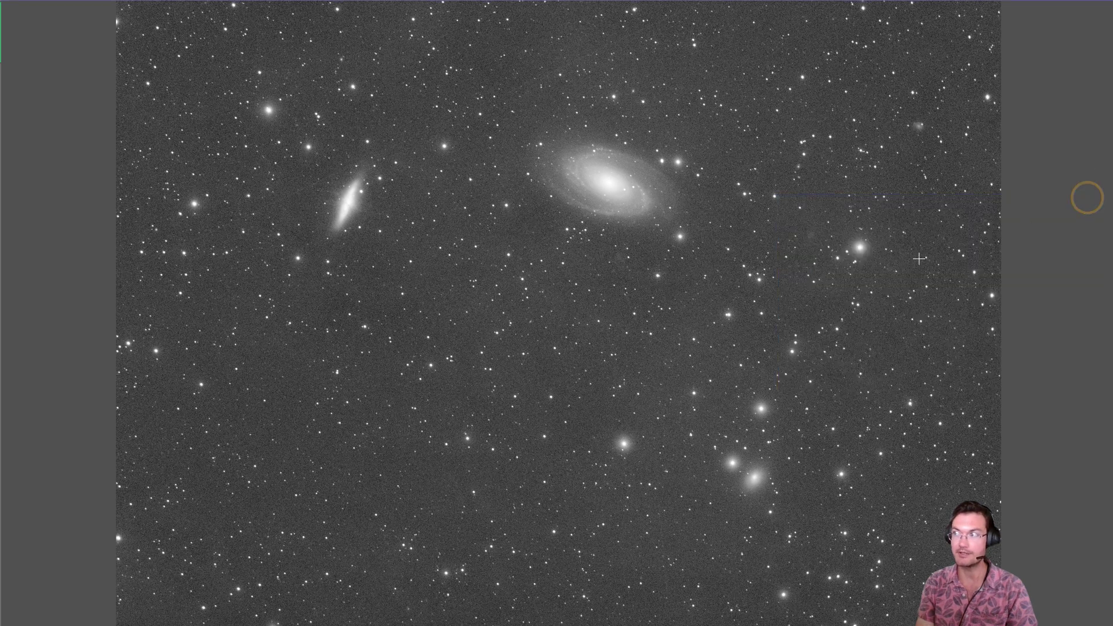